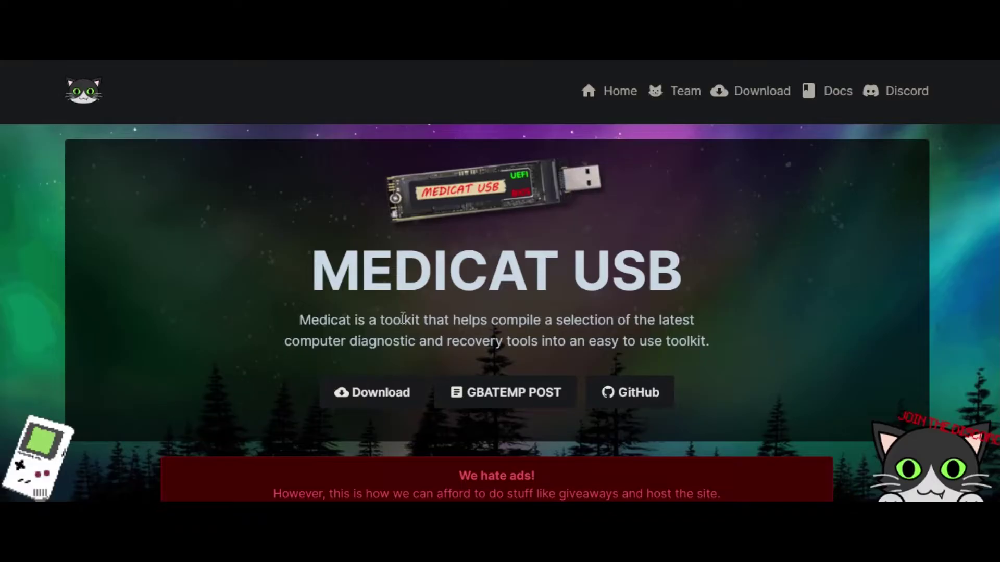
- Quick-format USB Drive (F:) as exFAT, leaving it empty with 58.5 GB free
{"action": "scroll", "coordinate": [403, 318], "scroll_direction": "down", "scroll_amount": 4}
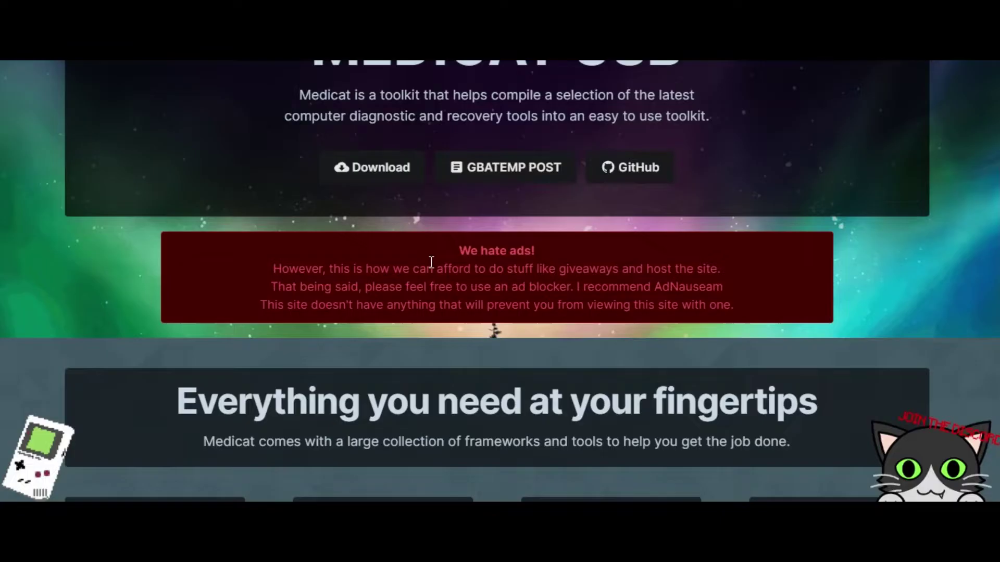
{"action": "scroll", "coordinate": [436, 261], "scroll_direction": "down", "scroll_amount": 4}
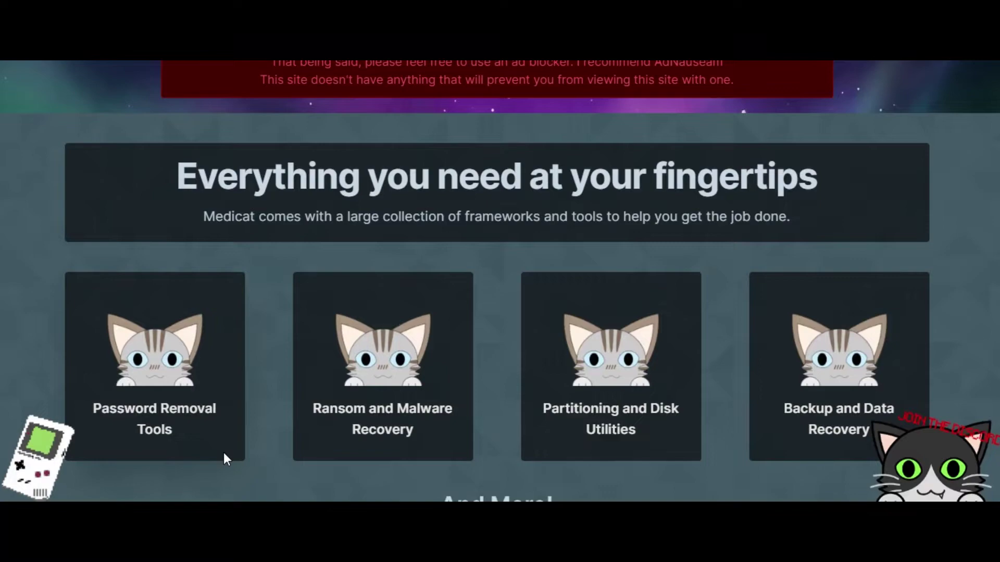
{"action": "scroll", "coordinate": [833, 344], "scroll_direction": "down", "scroll_amount": 6}
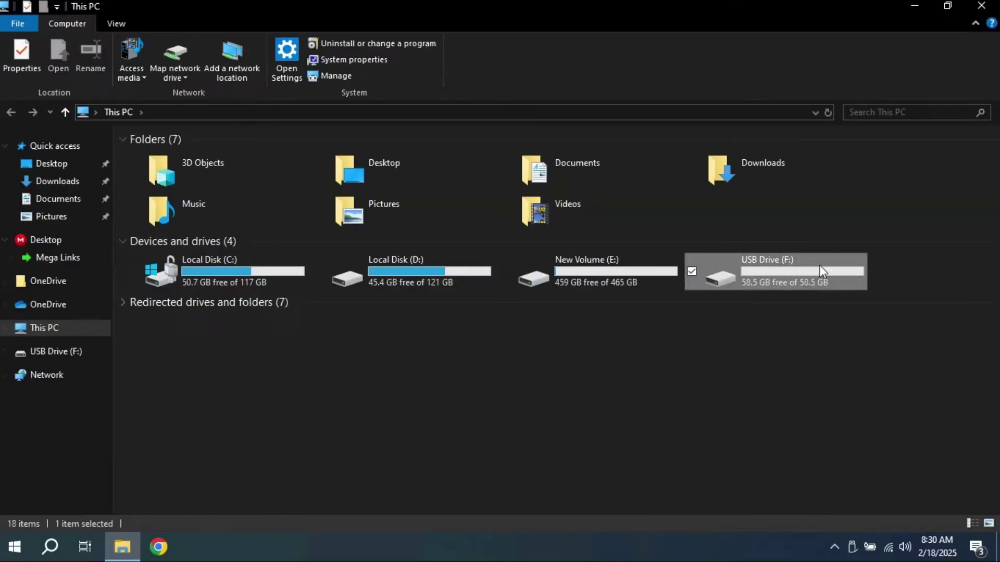
{"action": "left_click", "coordinate": [820, 265]}
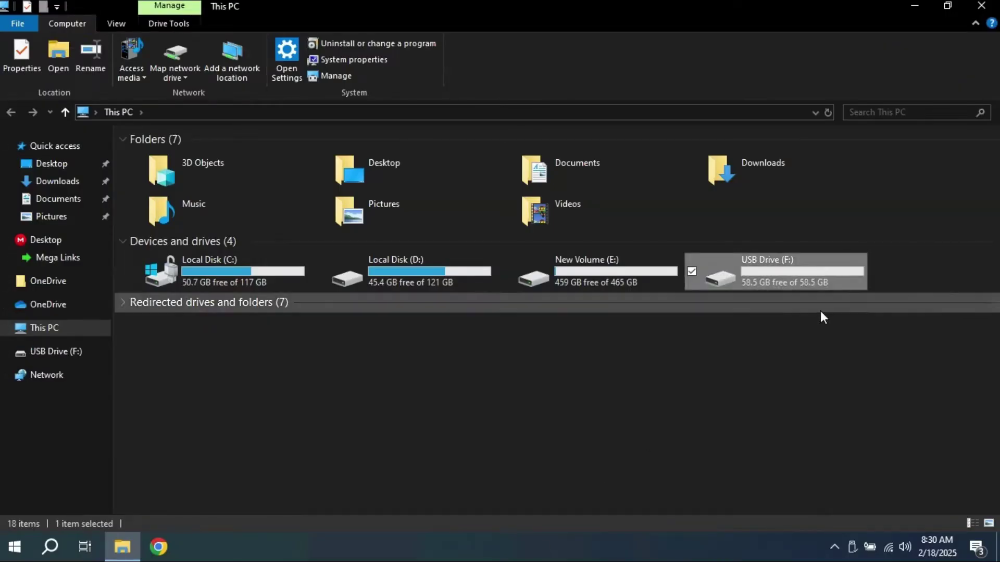
{"action": "right_click", "coordinate": [792, 281]}
{"action": "left_click", "coordinate": [816, 408]}
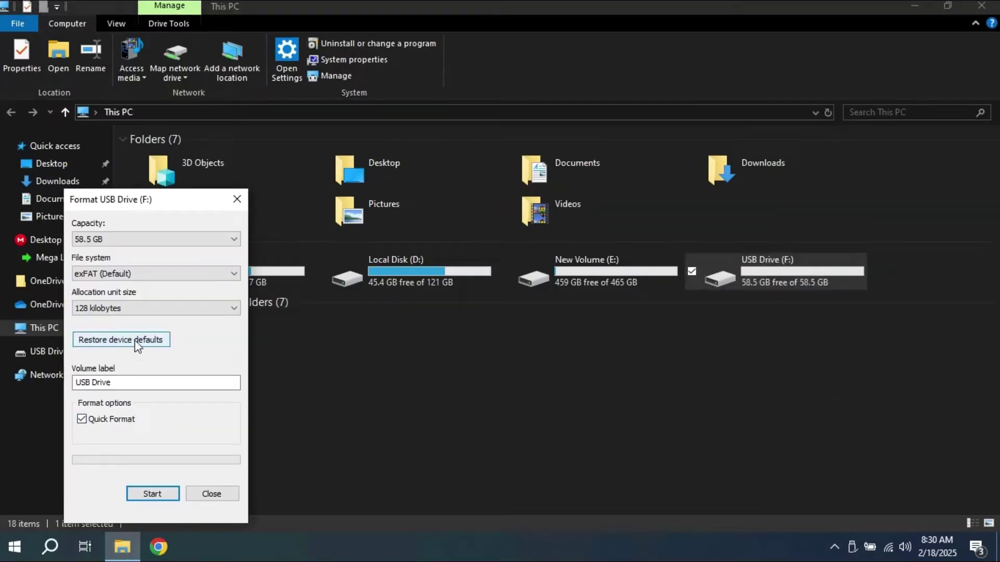
{"action": "left_click", "coordinate": [155, 494]}
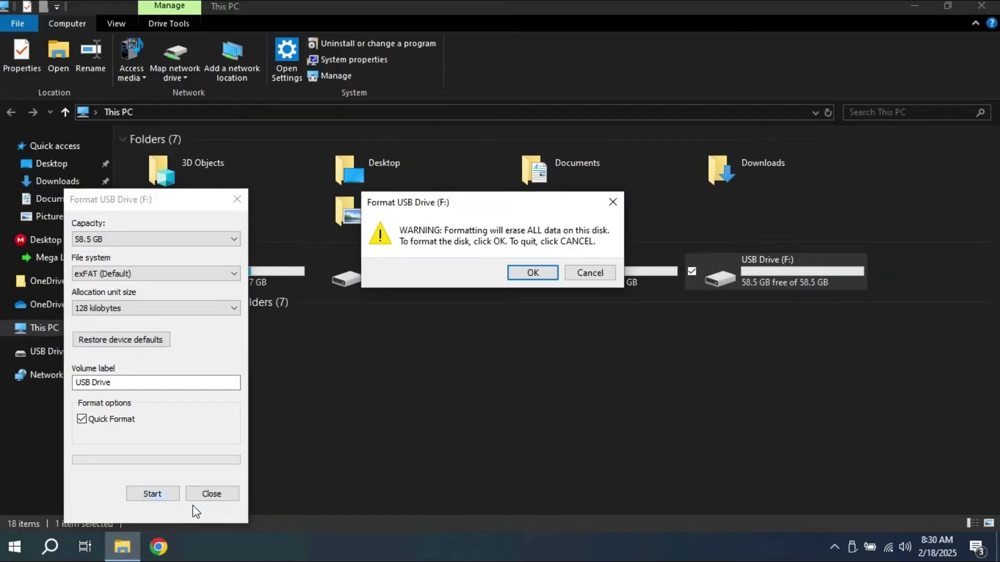
{"action": "left_click", "coordinate": [526, 276]}
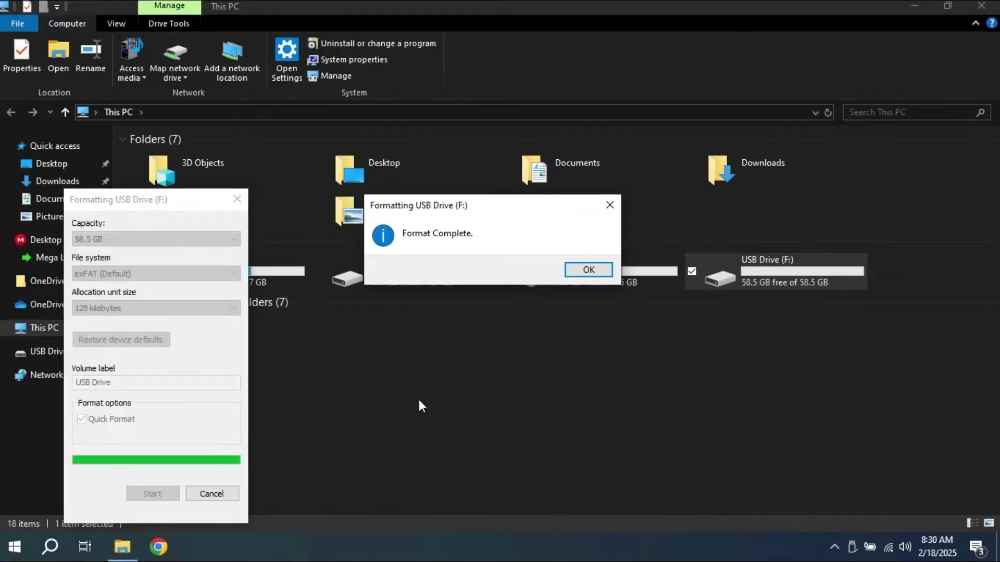
{"action": "left_click", "coordinate": [586, 270]}
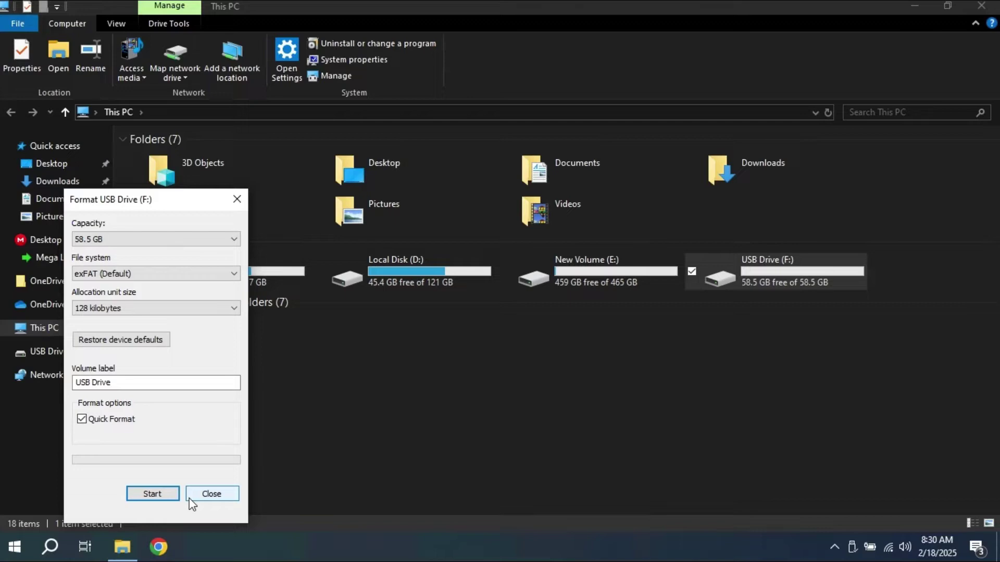
{"action": "left_click", "coordinate": [195, 496]}
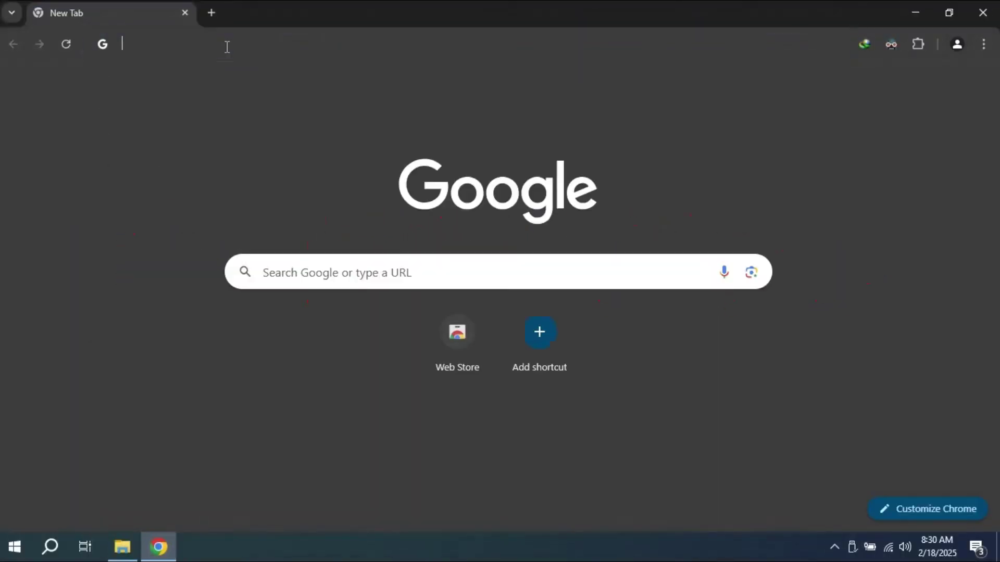
- Search the web for 'ventoy' and open the Ventoy downloads page
{"action": "left_click", "coordinate": [227, 46]}
{"action": "type", "text": "v"}
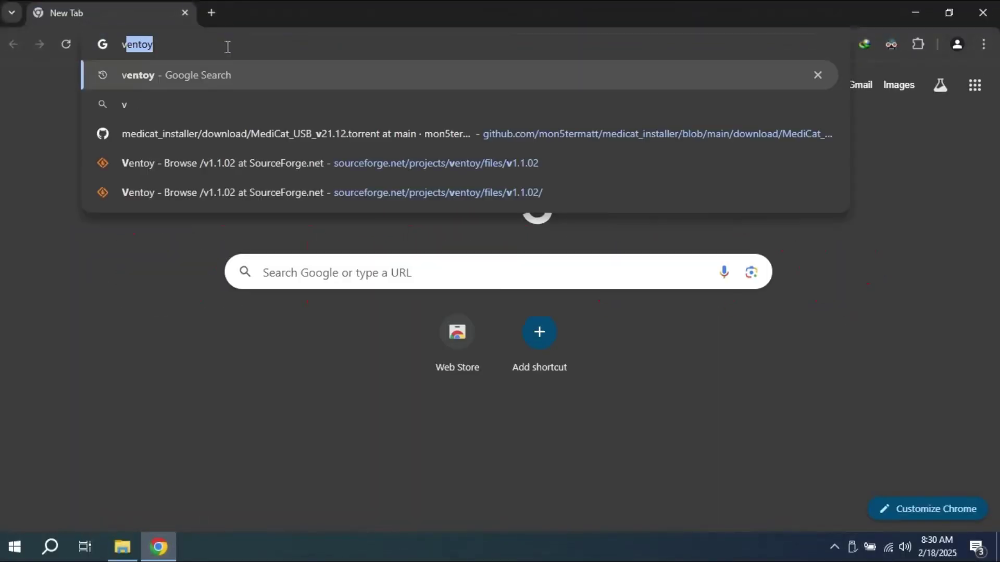
{"action": "type", "text": "entoy"}
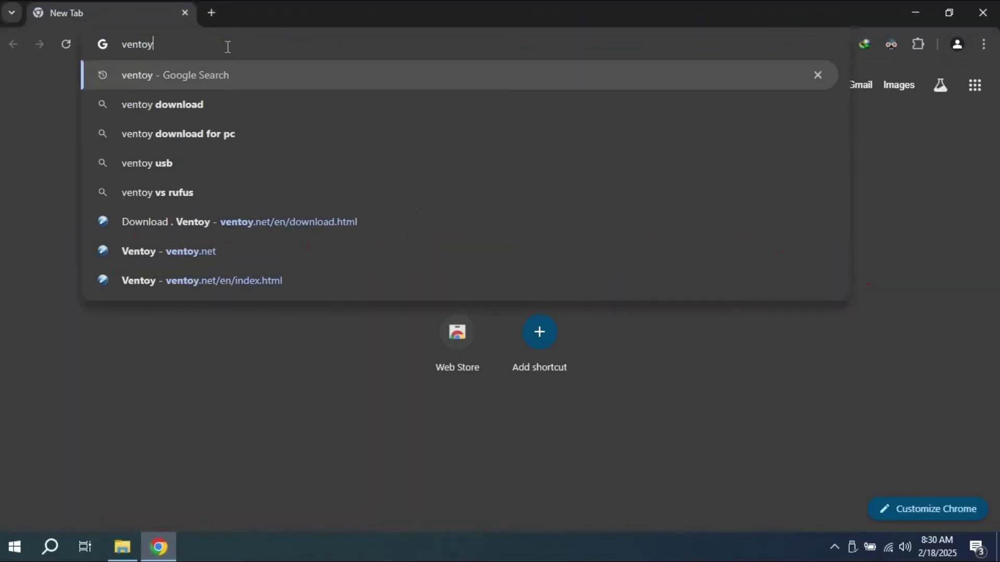
{"action": "key", "text": "Return"}
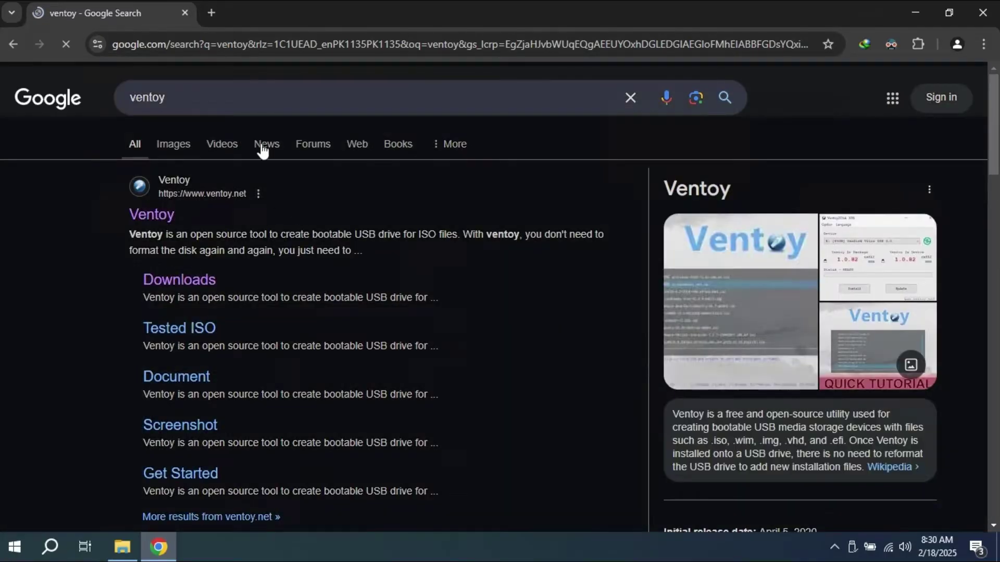
{"action": "left_click", "coordinate": [181, 284]}
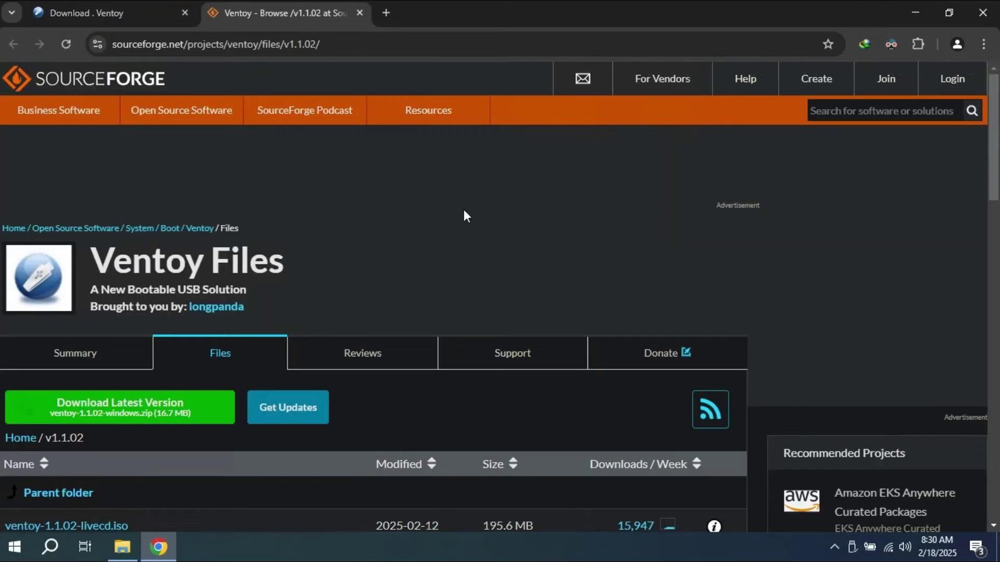
- Download ventoy-1.1.02-windows.zip from SourceForge through the direct link into Downloads\Compressed
{"action": "left_click", "coordinate": [143, 418]}
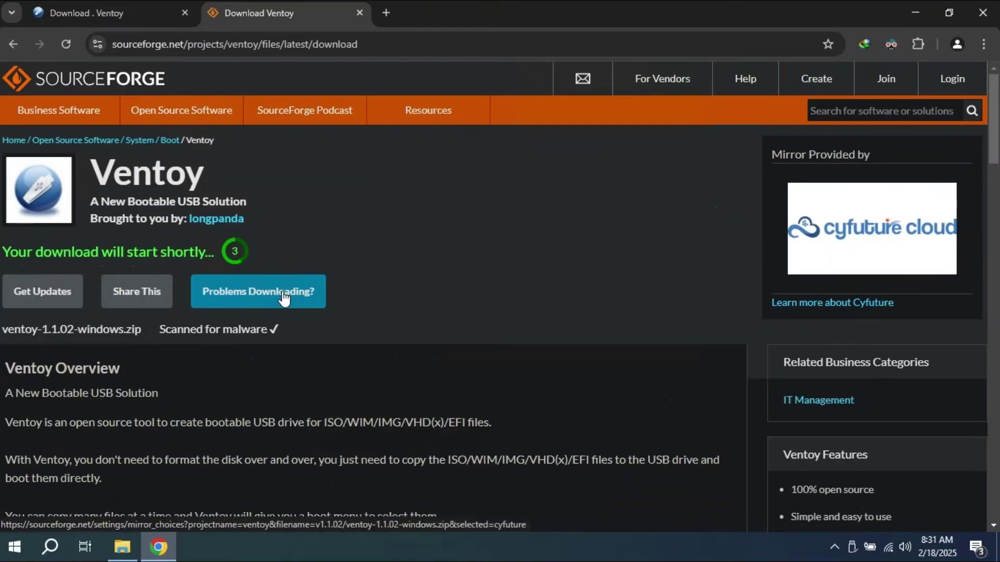
{"action": "left_click", "coordinate": [282, 293]}
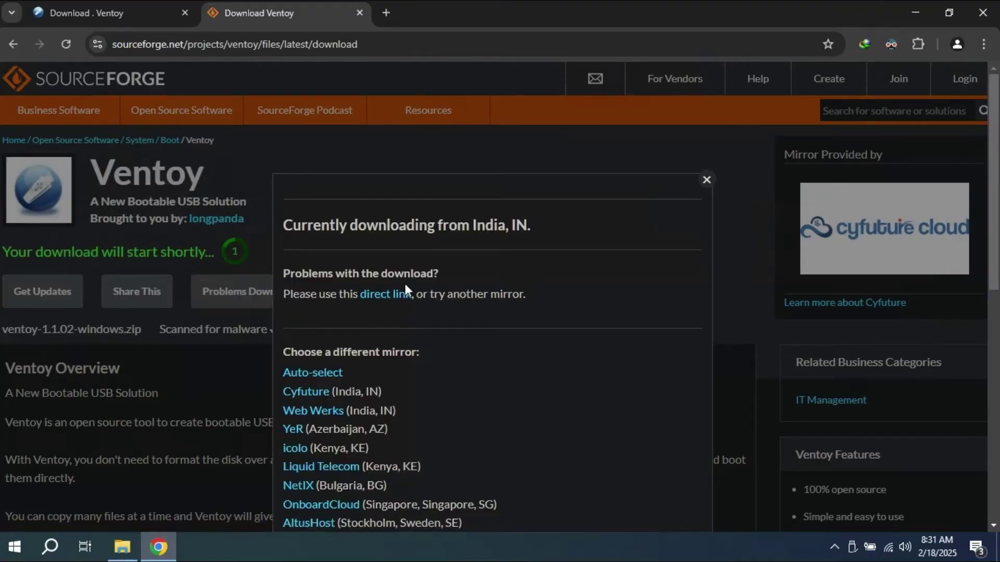
{"action": "left_click", "coordinate": [393, 296]}
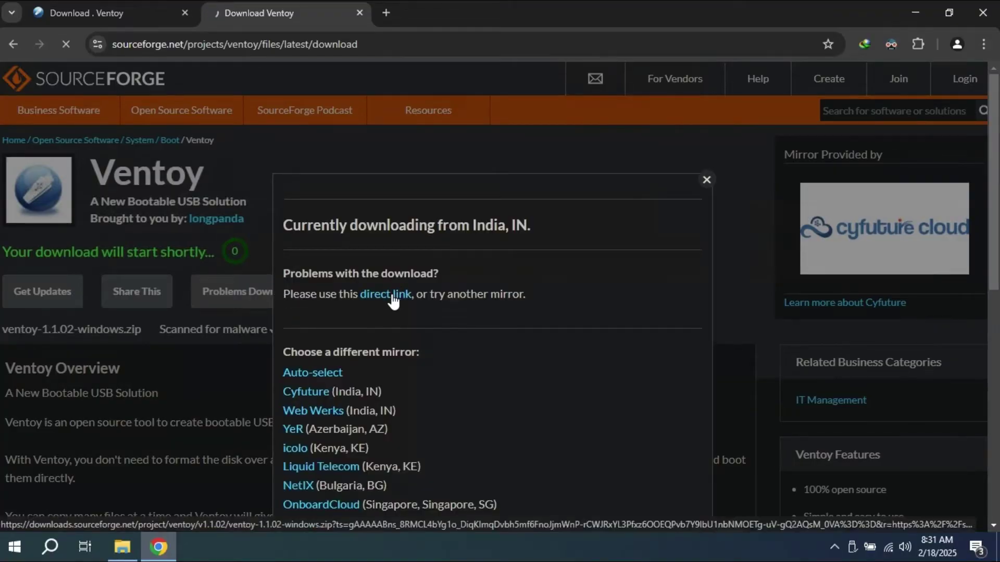
{"action": "left_click", "coordinate": [487, 331]}
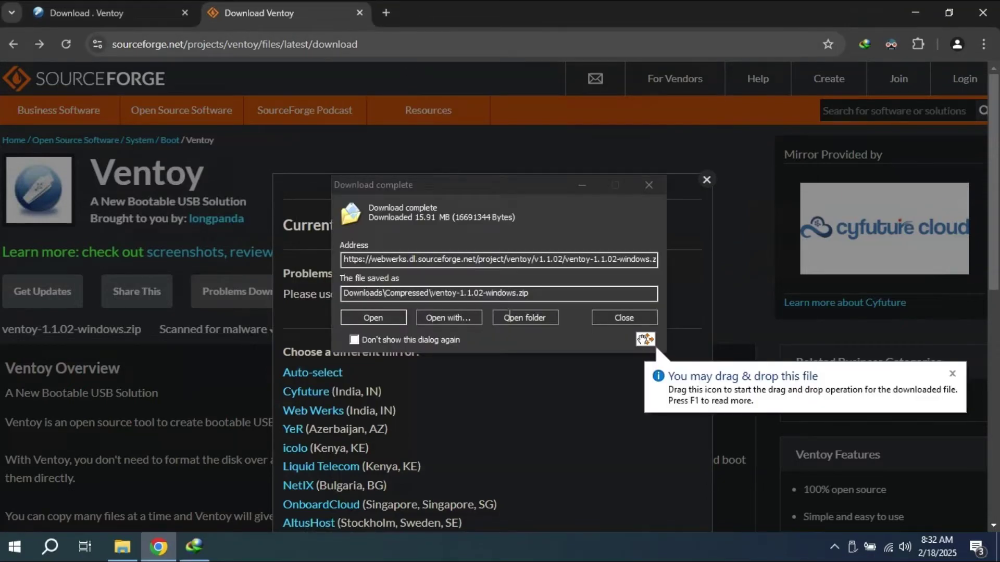
{"action": "left_click", "coordinate": [509, 316]}
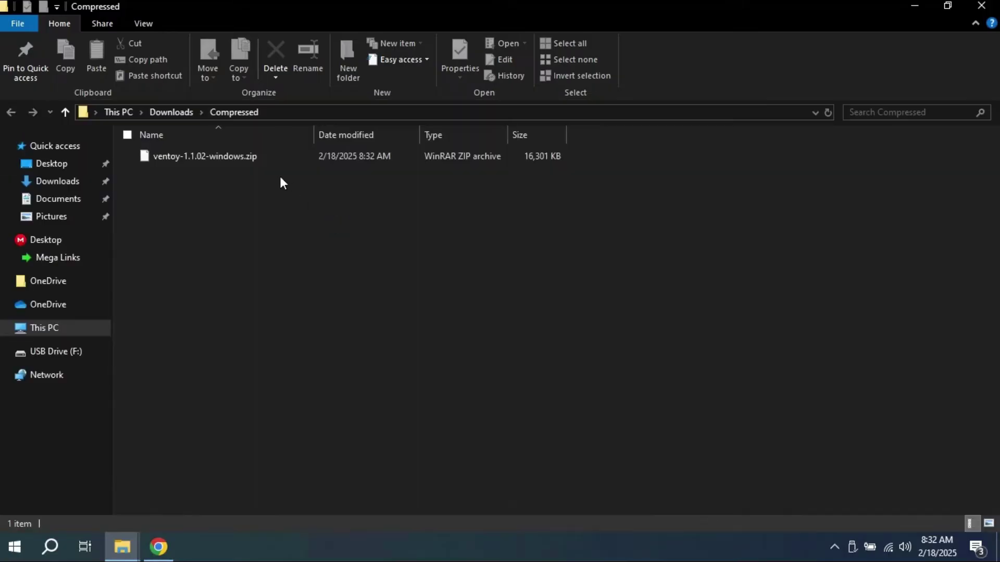
- Extract ventoy-1.1.02-windows.zip into its own ventoy-1.1.02-windows folder
{"action": "left_click", "coordinate": [205, 160]}
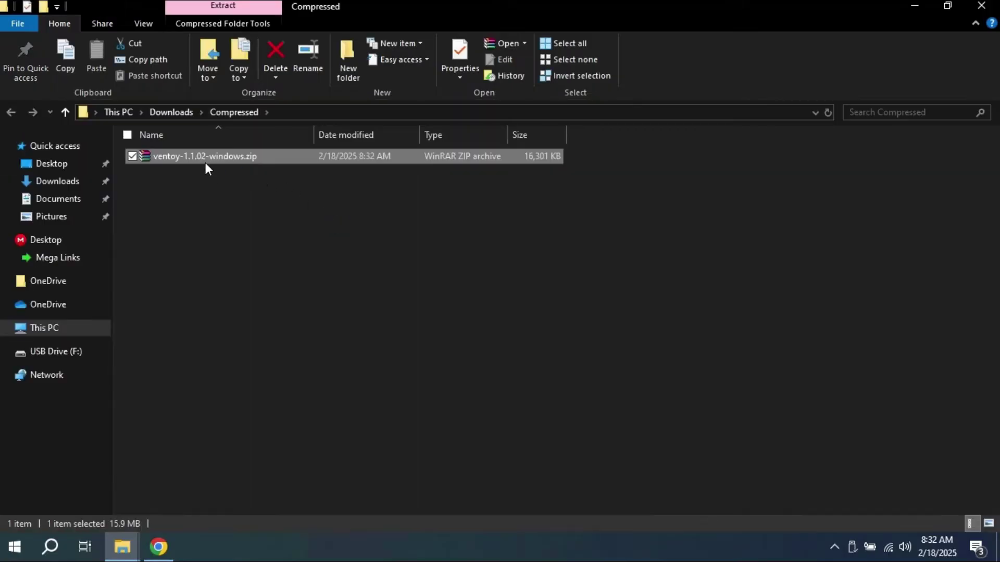
{"action": "right_click", "coordinate": [204, 159]}
{"action": "left_click", "coordinate": [270, 251]}
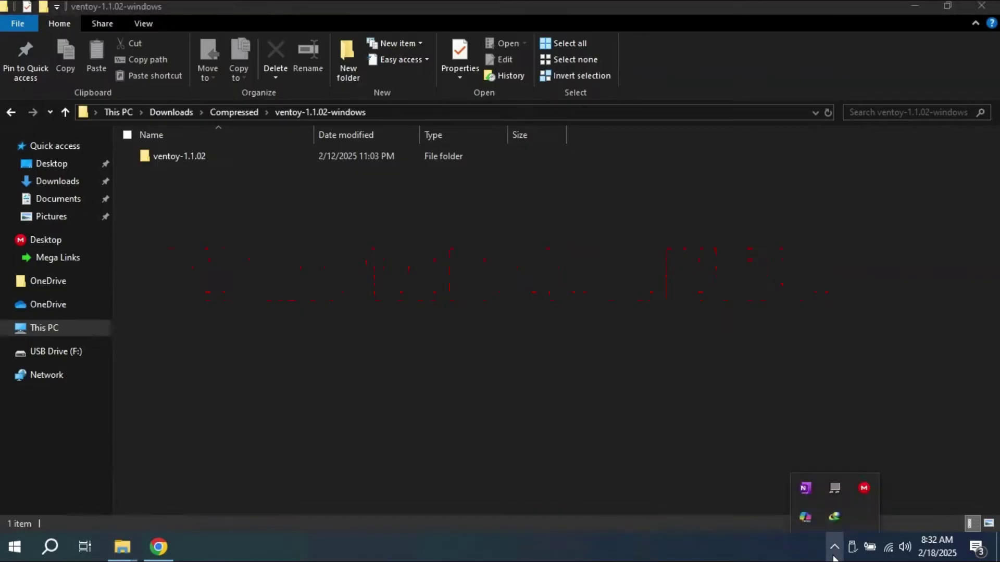
- Turn off real-time protection in Windows Security, approve the prompt, and minimize the window
{"action": "left_click", "coordinate": [12, 551]}
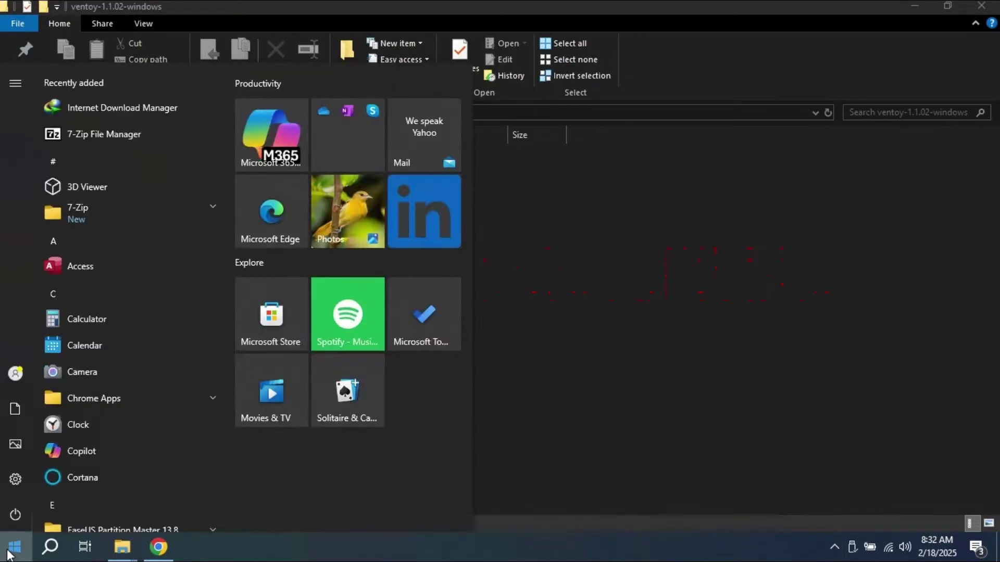
{"action": "type", "text": "defe"}
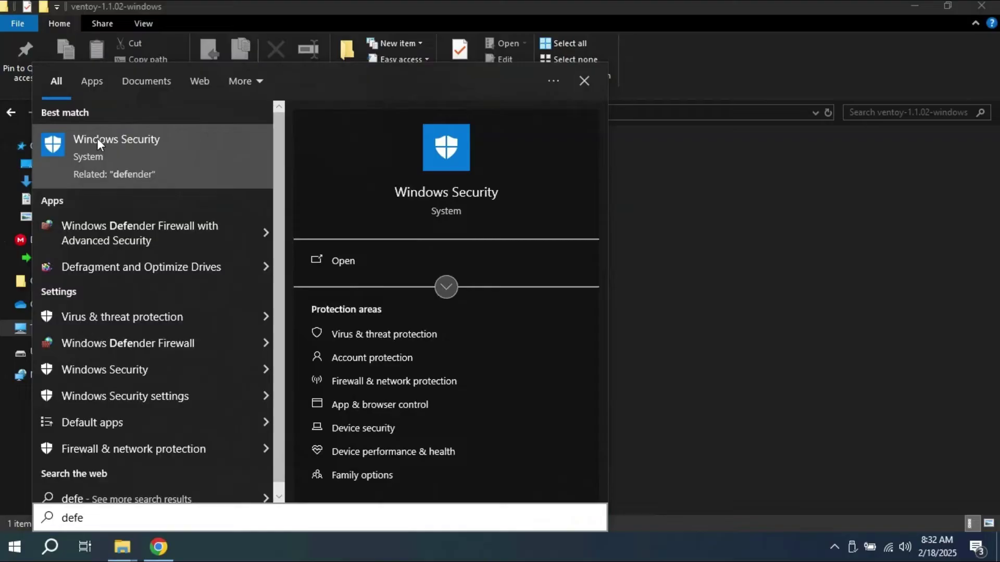
{"action": "left_click", "coordinate": [97, 140]}
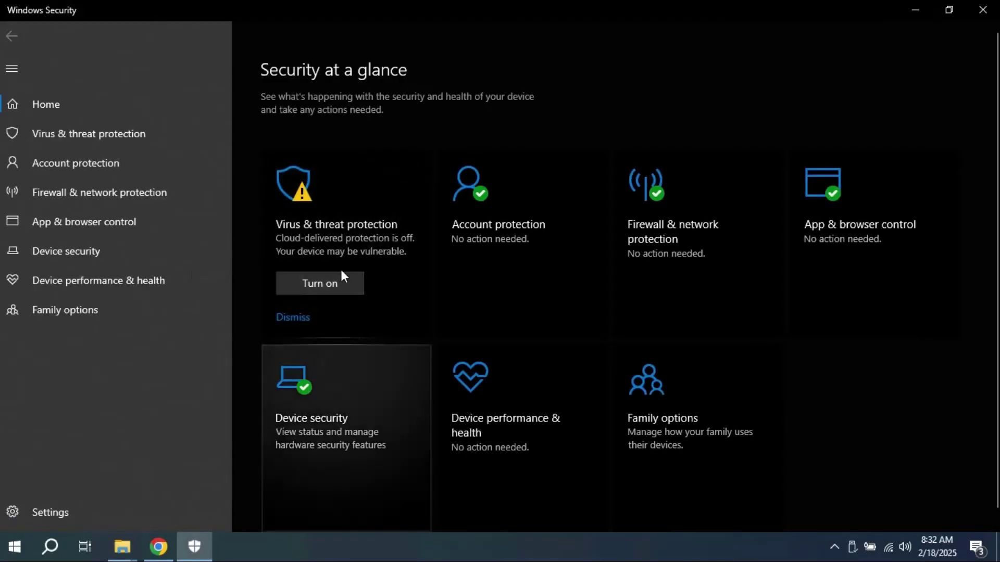
{"action": "left_click", "coordinate": [345, 227]}
{"action": "scroll", "coordinate": [333, 312], "scroll_direction": "down", "scroll_amount": 3}
{"action": "left_click", "coordinate": [328, 324]}
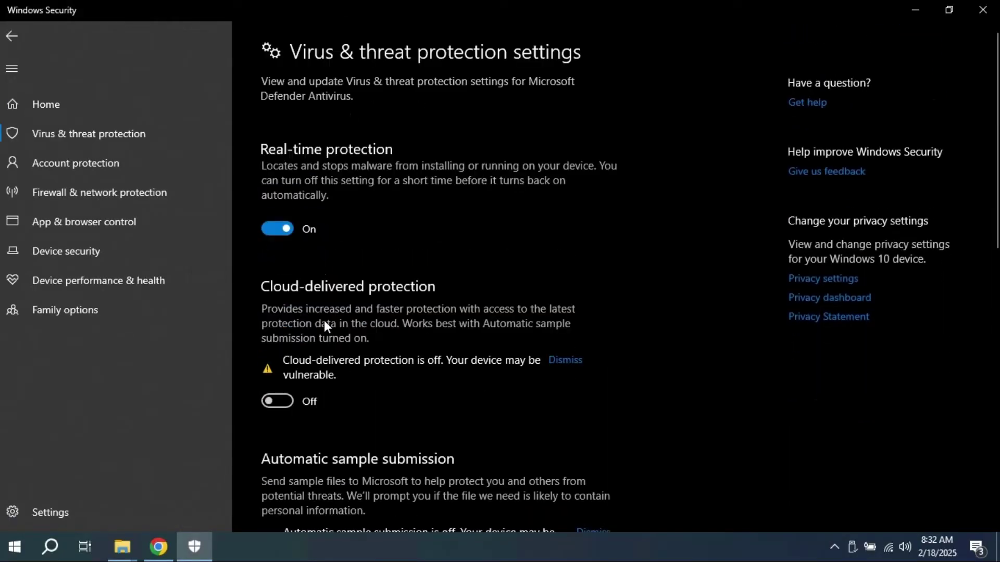
{"action": "left_click", "coordinate": [277, 230]}
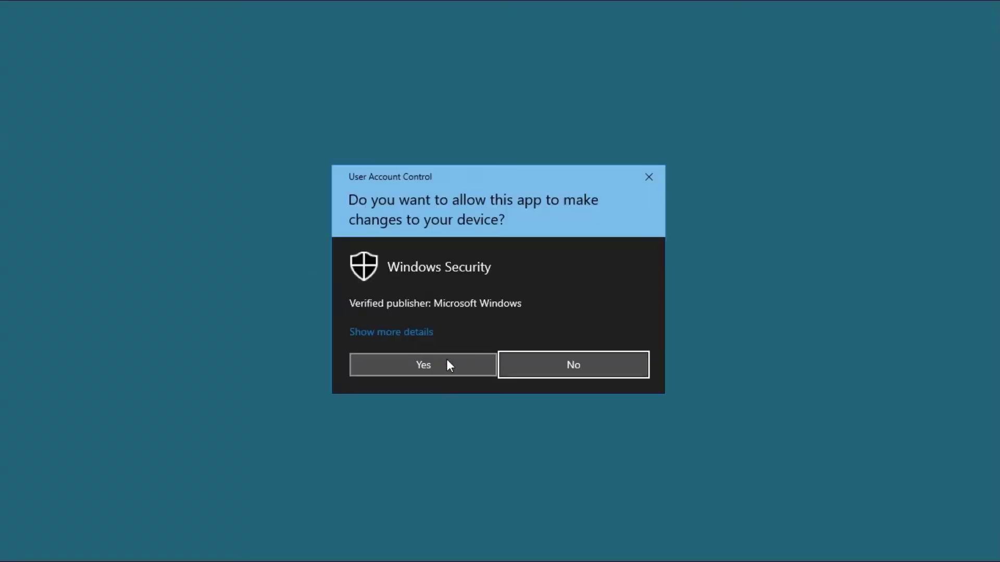
{"action": "left_click", "coordinate": [447, 363]}
{"action": "scroll", "coordinate": [432, 359], "scroll_direction": "down", "scroll_amount": 5}
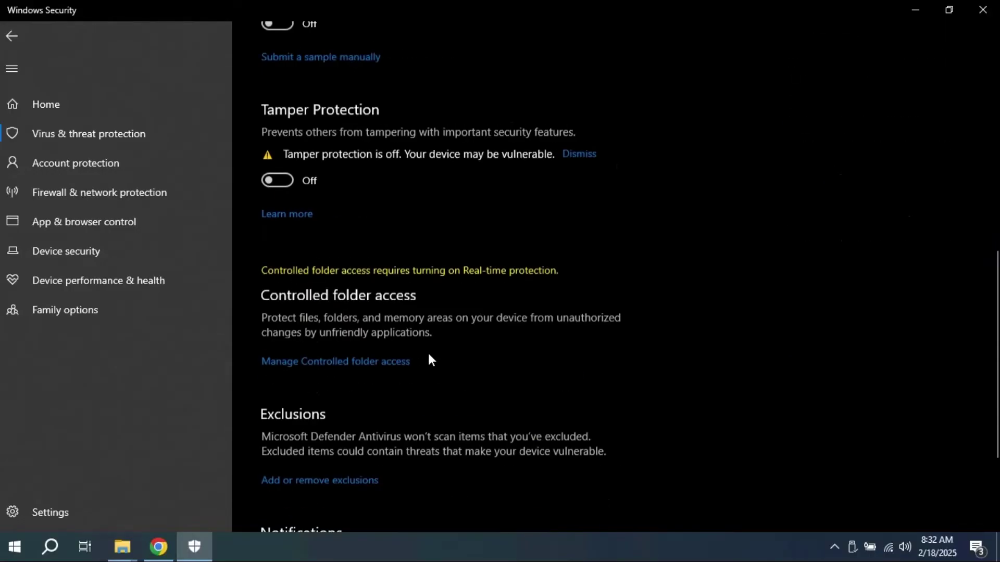
{"action": "left_click", "coordinate": [915, 21]}
- Open the ventoy-1.1.02 folder and run Ventoy2Disk.exe as administrator
{"action": "double_click", "coordinate": [213, 160]}
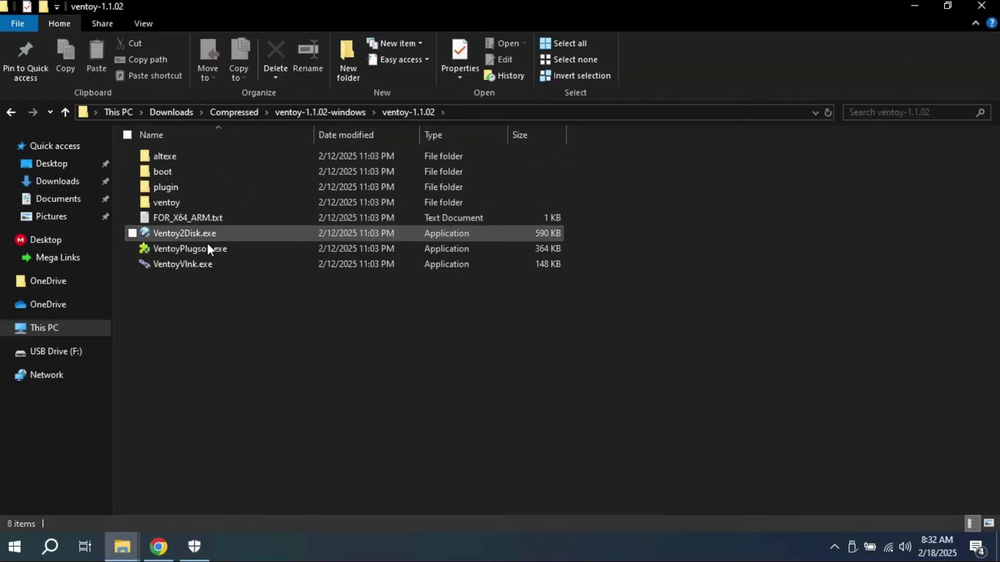
{"action": "double_click", "coordinate": [202, 233]}
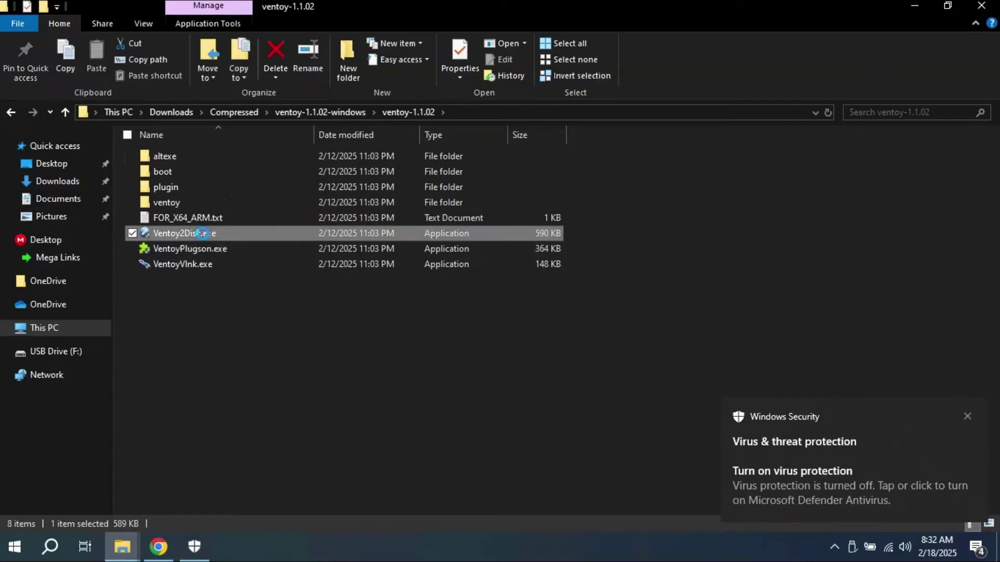
{"action": "right_click", "coordinate": [202, 233]}
{"action": "left_click", "coordinate": [247, 150]}
{"action": "left_click", "coordinate": [433, 367]}
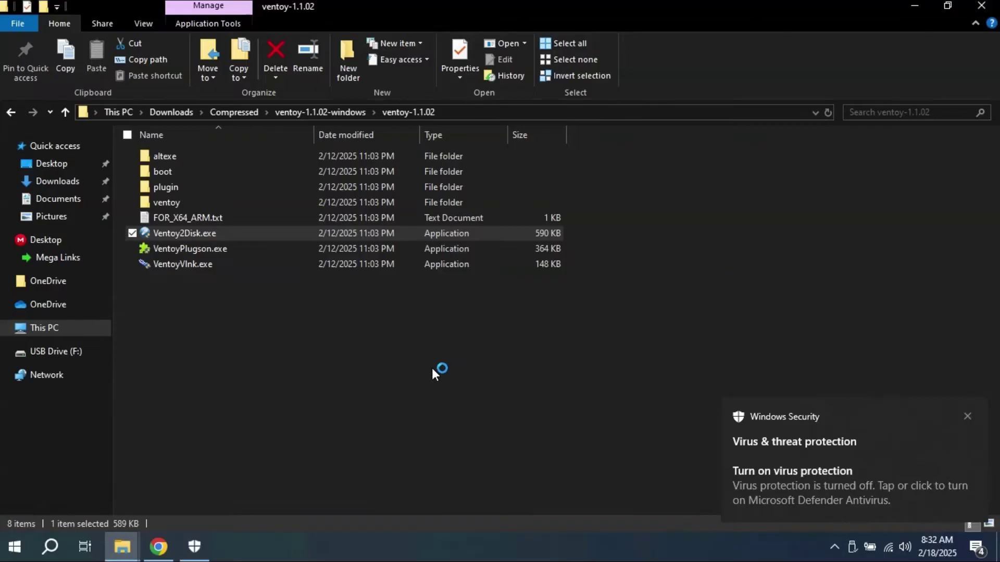
- Install Ventoy 1.1.02 on the 64GB drive F:, confirming with YES, then close Ventoy2Disk and Explorer
{"action": "left_click", "coordinate": [475, 209]}
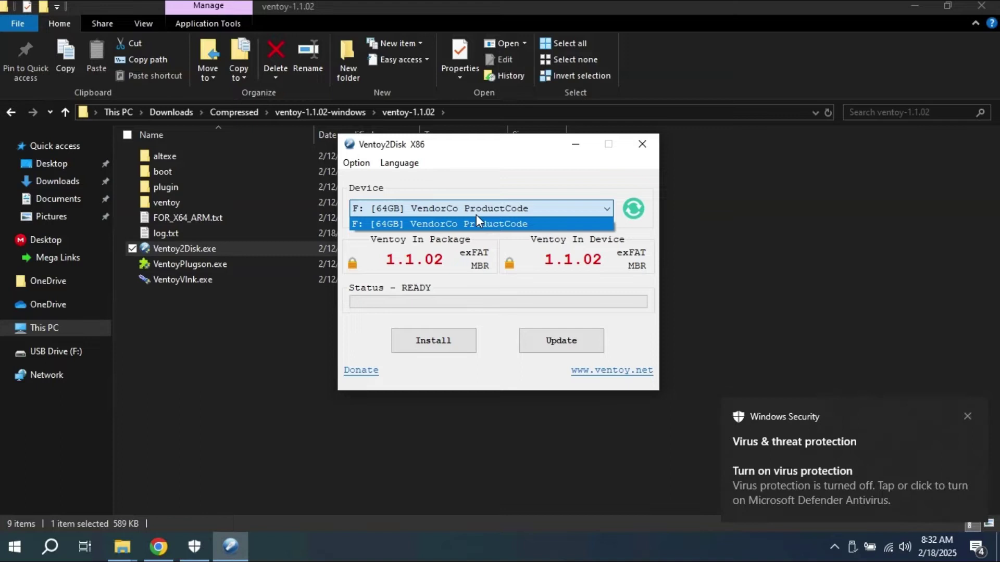
{"action": "left_click", "coordinate": [448, 348]}
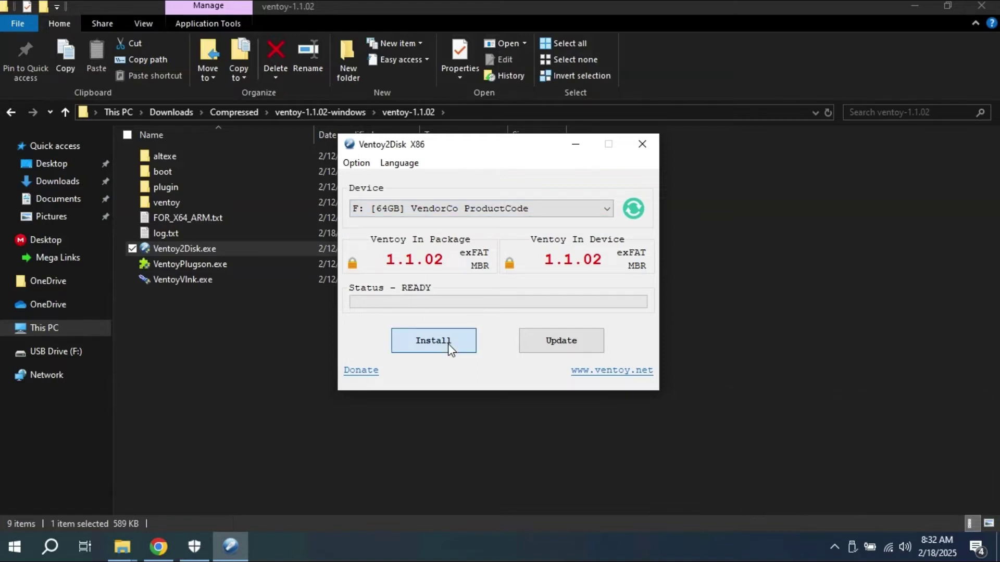
{"action": "left_click", "coordinate": [449, 348]}
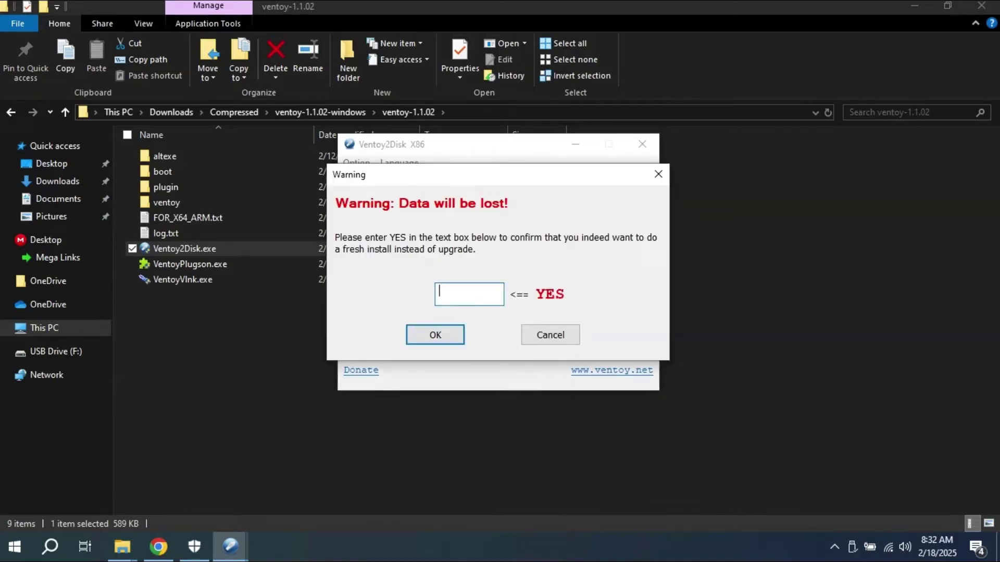
{"action": "type", "text": "YES"}
{"action": "left_click", "coordinate": [450, 339]}
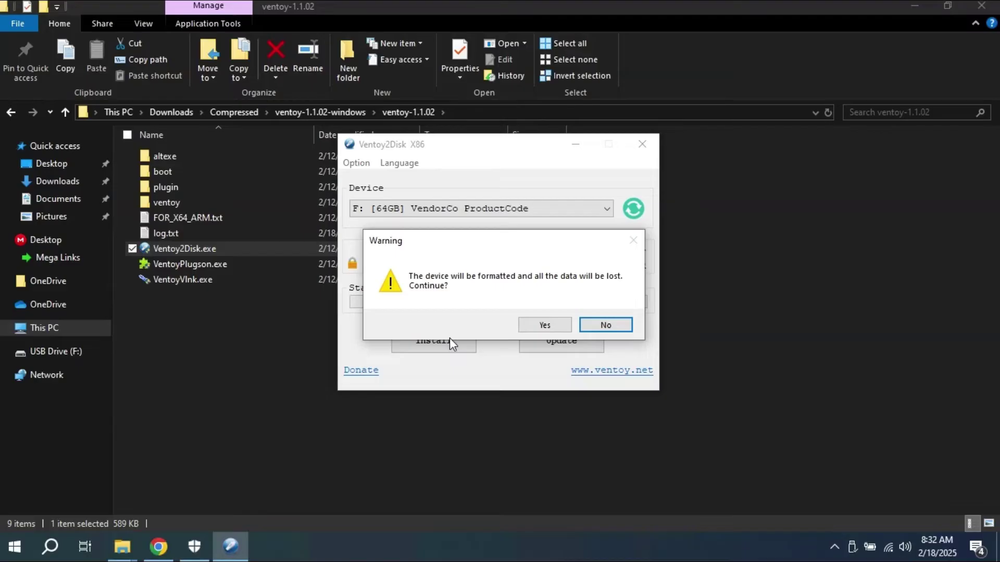
{"action": "left_click", "coordinate": [544, 326]}
{"action": "left_click", "coordinate": [543, 326]}
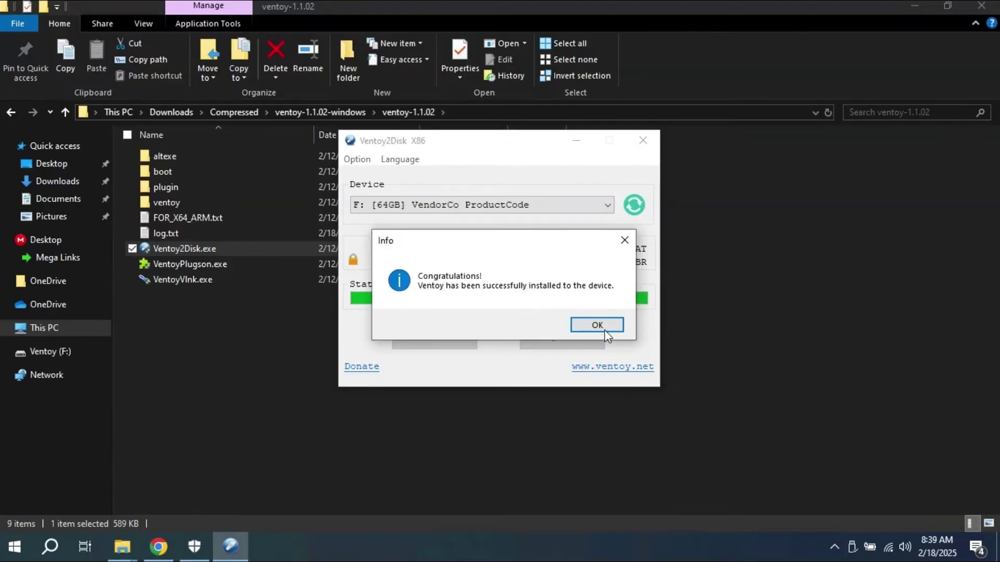
{"action": "left_click", "coordinate": [604, 330]}
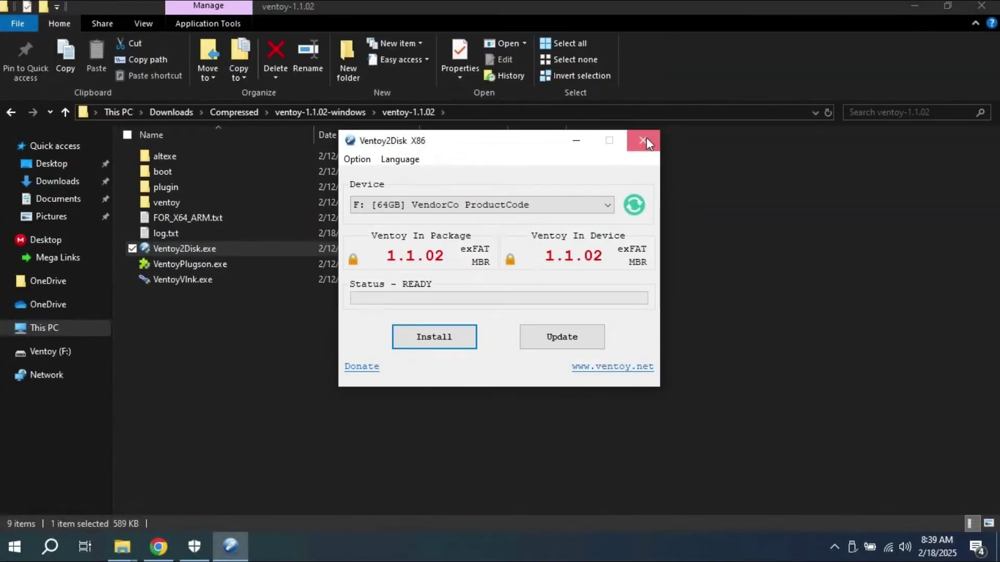
{"action": "left_click", "coordinate": [644, 140]}
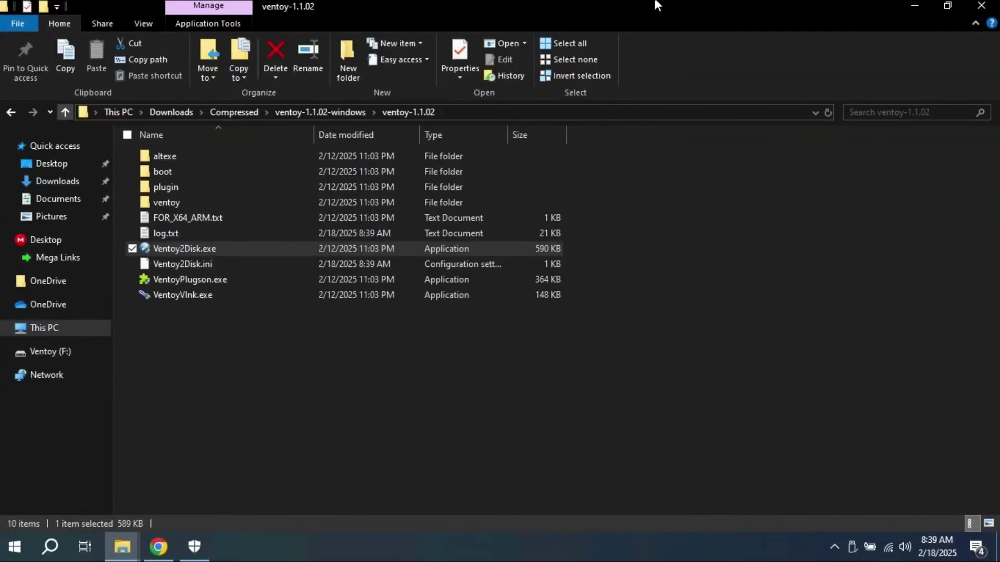
{"action": "left_click", "coordinate": [979, 8]}
- Search for 'medicat usb' and go to the downloads section of medicatusb.com
{"action": "left_click", "coordinate": [380, 12]}
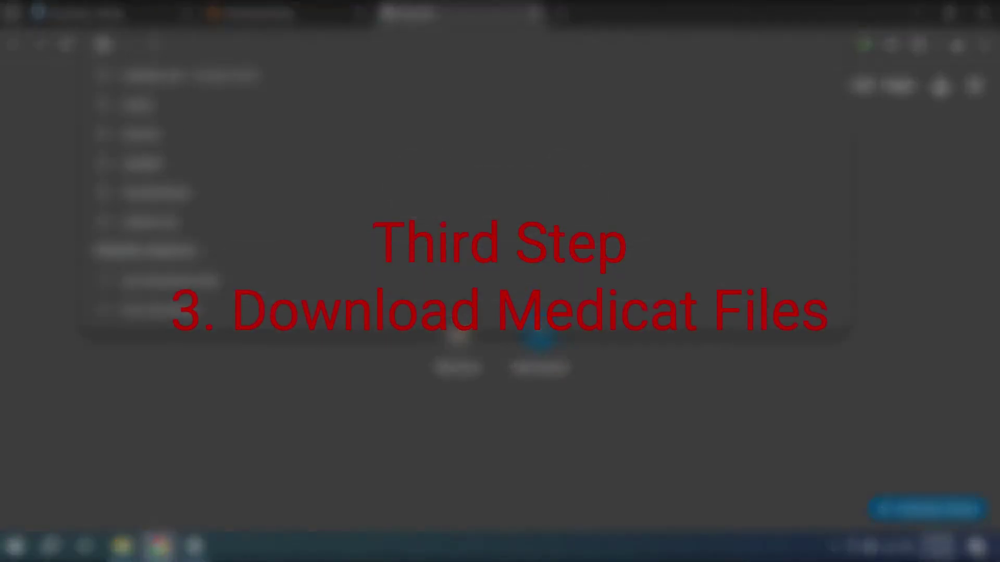
{"action": "type", "text": "medica"}
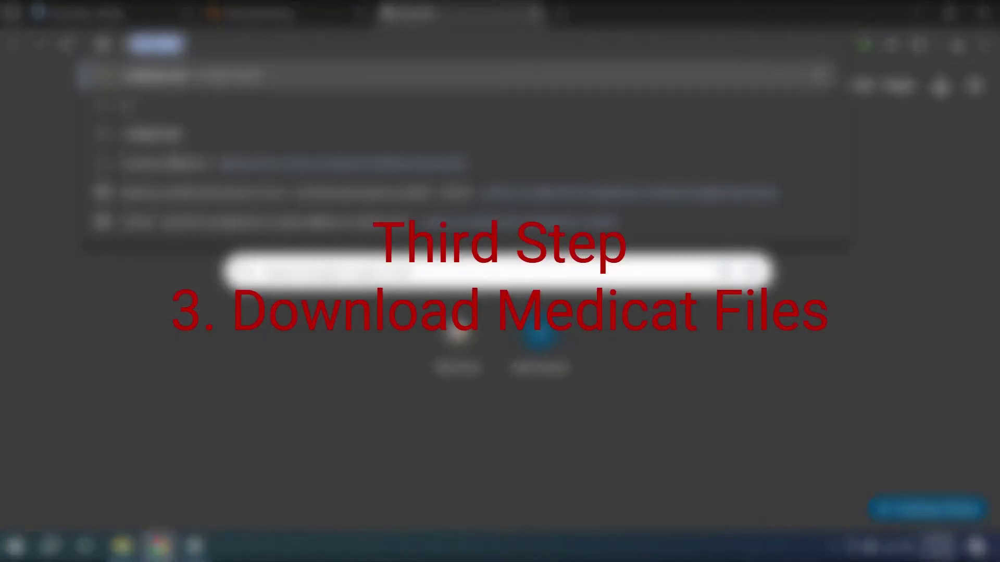
{"action": "key", "text": "Return"}
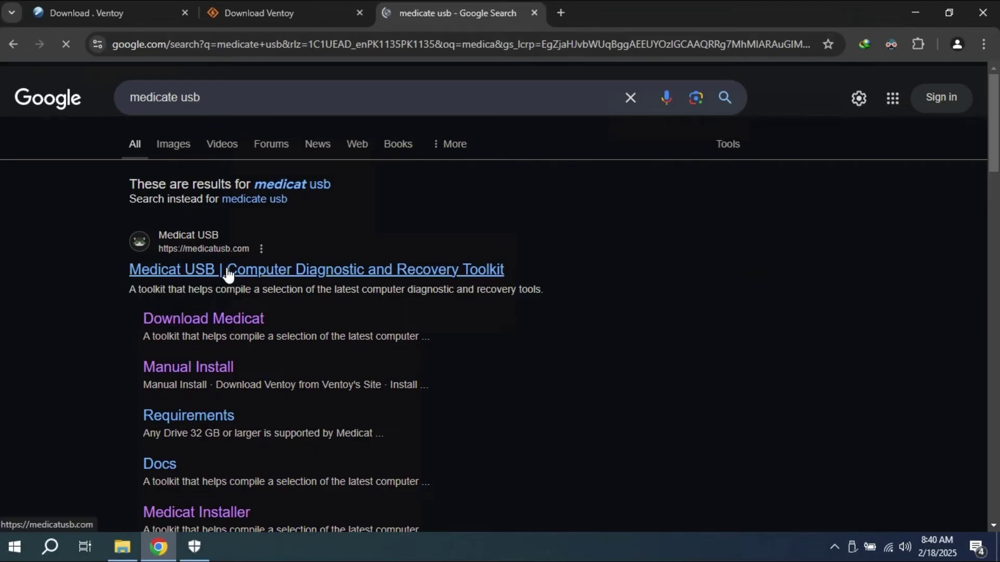
{"action": "left_click", "coordinate": [229, 270]}
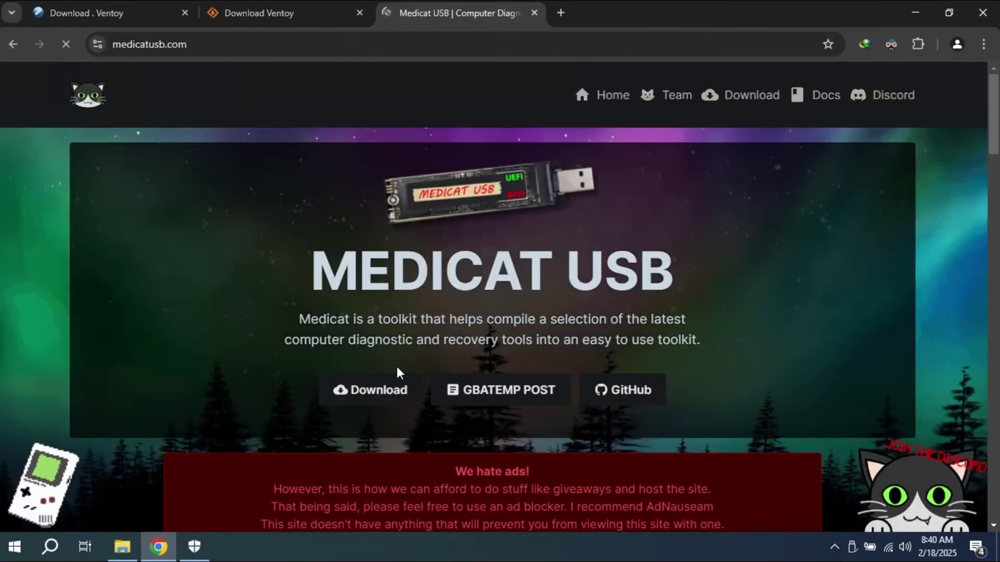
{"action": "scroll", "coordinate": [397, 367], "scroll_direction": "down", "scroll_amount": 4}
{"action": "left_click", "coordinate": [371, 177]}
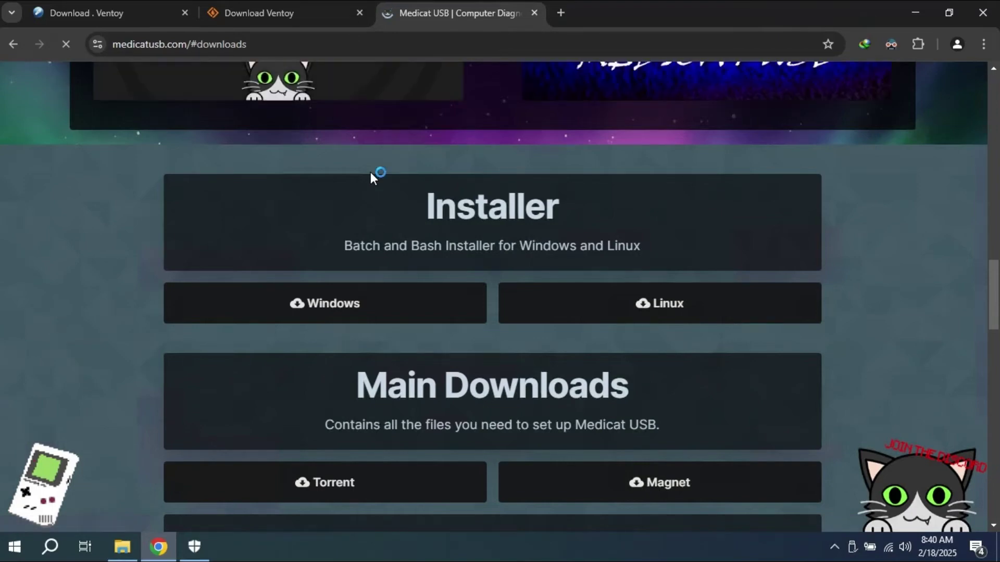
- Start downloading the 21.41 GB MediCat.USB.v21.12.7z from Mirror 1 in the download manager
{"action": "scroll", "coordinate": [370, 177], "scroll_direction": "down", "scroll_amount": 7}
{"action": "left_click", "coordinate": [359, 276]}
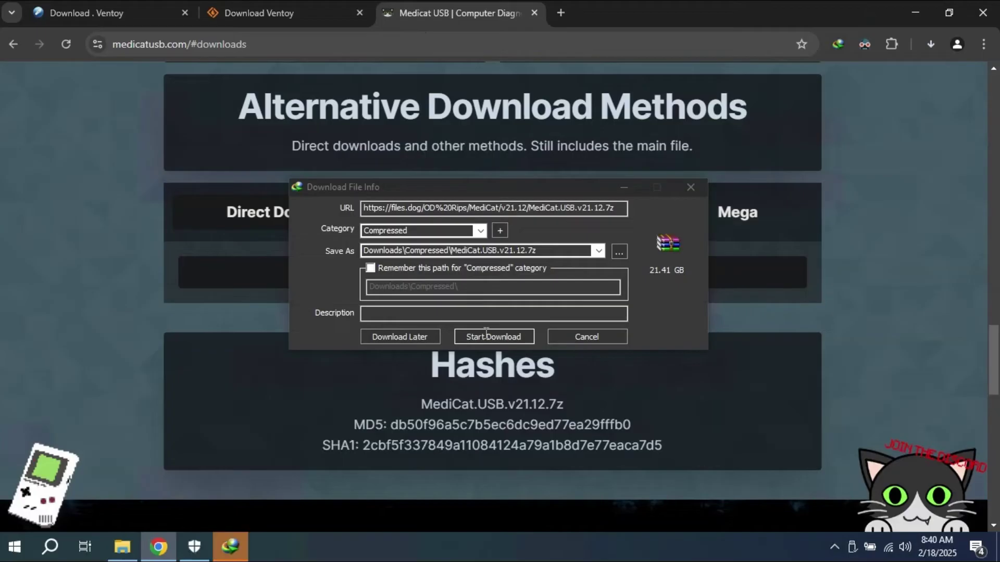
{"action": "left_click", "coordinate": [653, 320]}
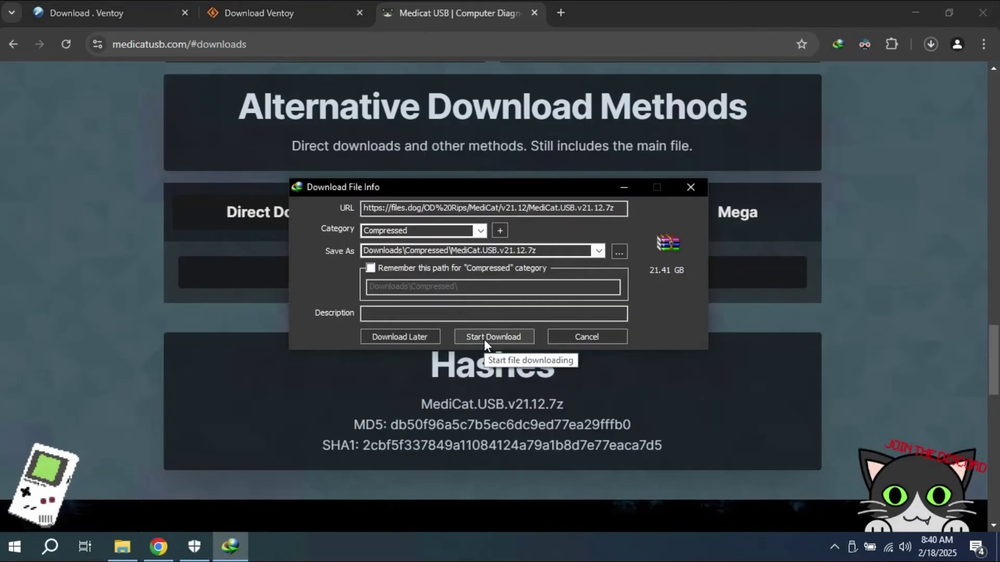
{"action": "left_click", "coordinate": [483, 339]}
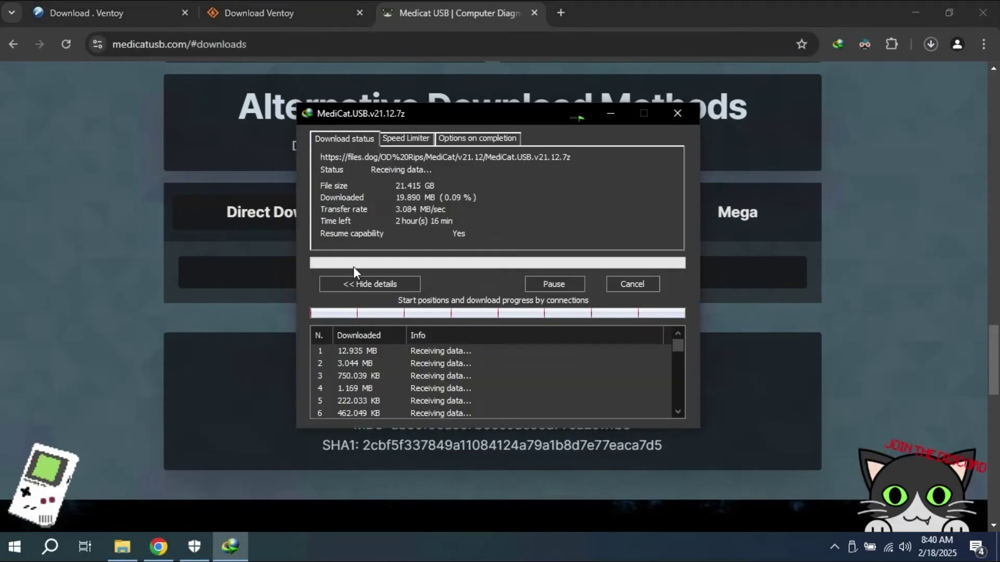
{"action": "left_click", "coordinate": [357, 279]}
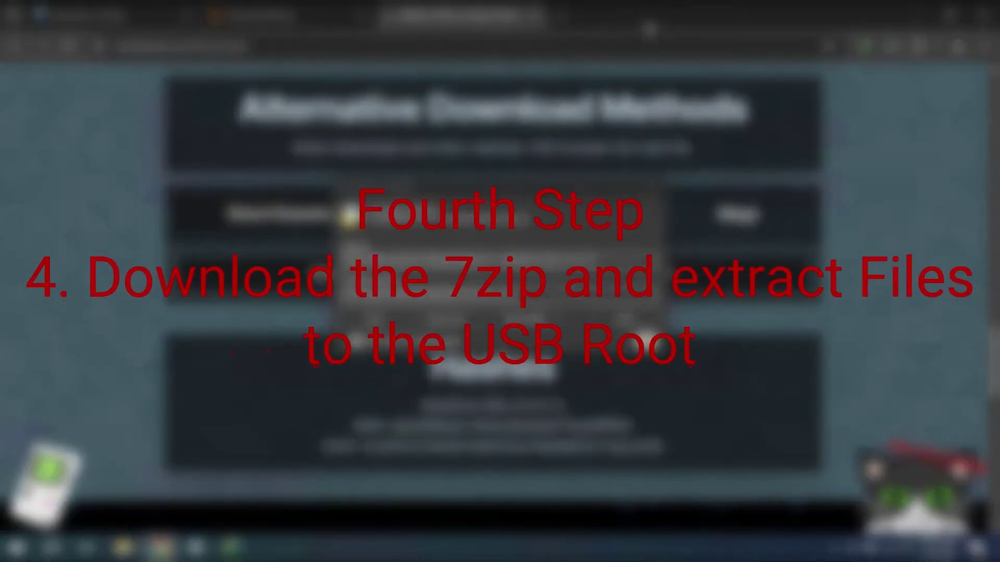
- Download the 64-bit 7-Zip installer 7z2409-x64.exe from the 7-Zip website and show it in Downloads\Programs
{"action": "key", "text": "ctrl+t"}
{"action": "left_click", "coordinate": [275, 45]}
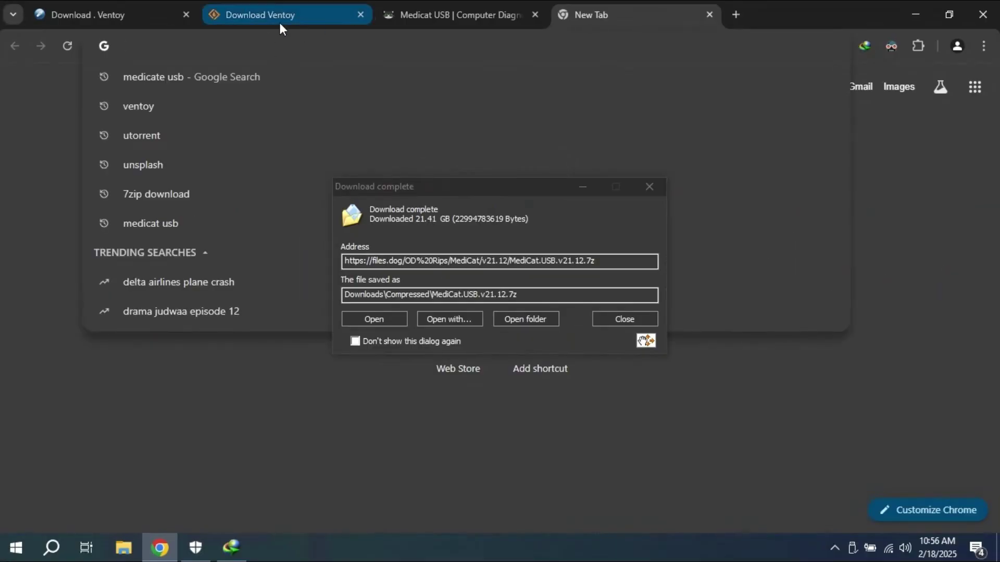
{"action": "type", "text": "7zi"}
{"action": "key", "text": "Return"}
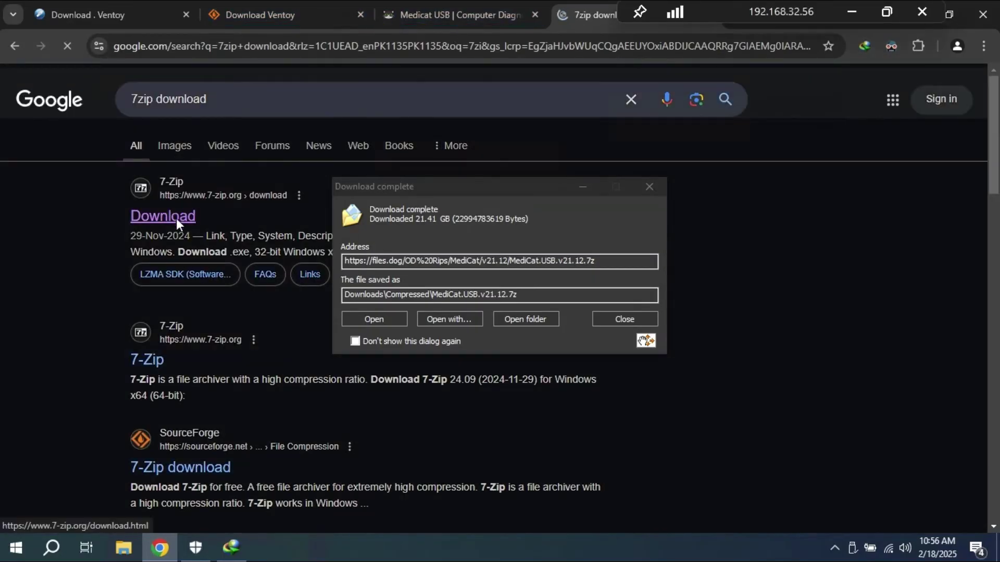
{"action": "left_click", "coordinate": [176, 217]}
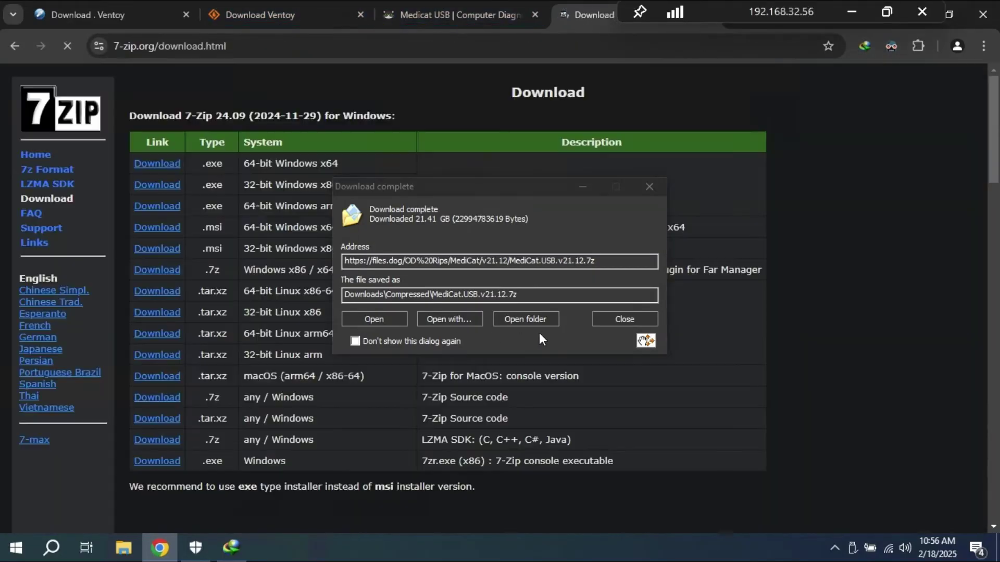
{"action": "left_click", "coordinate": [142, 166]}
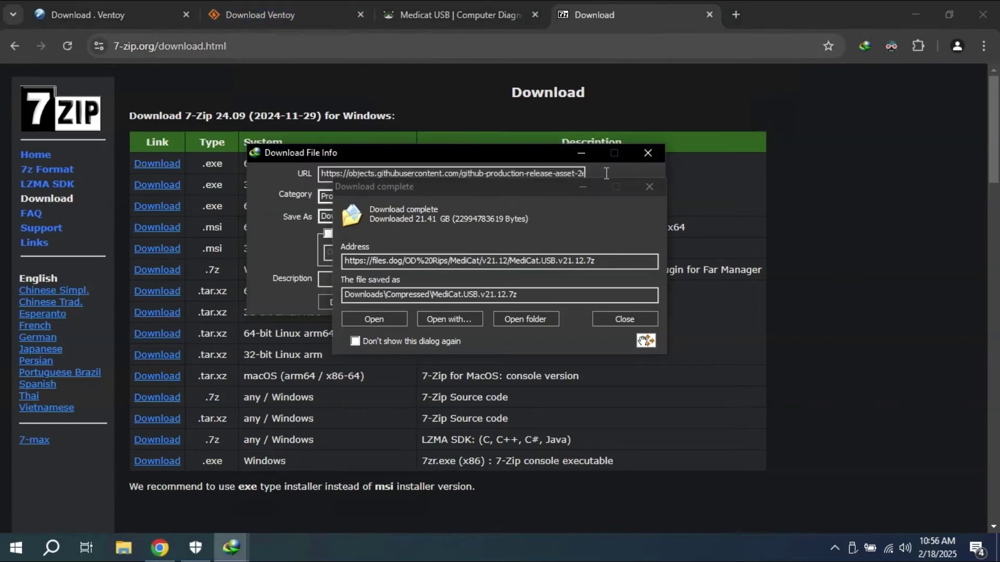
{"action": "left_click", "coordinate": [451, 303]}
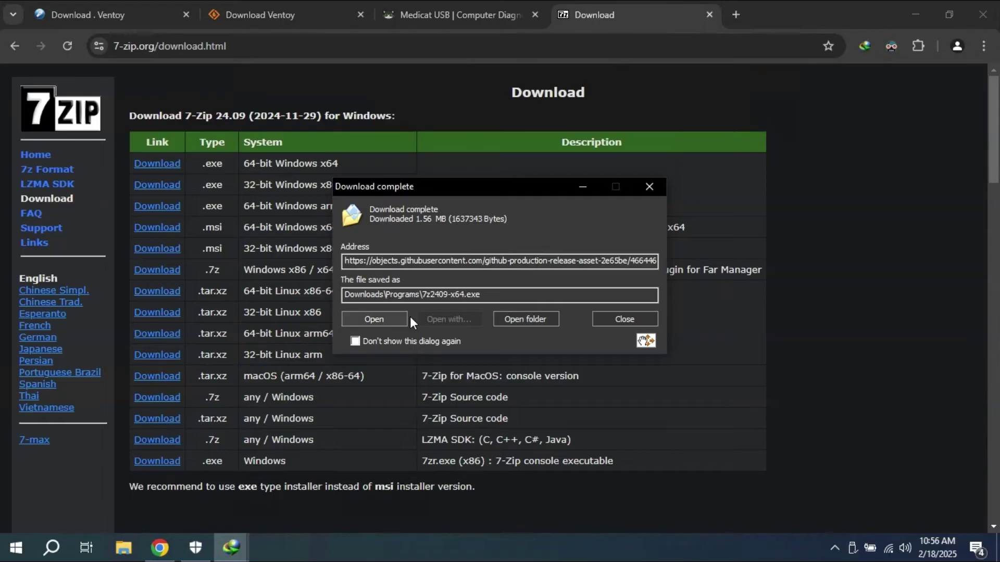
{"action": "left_click", "coordinate": [533, 314]}
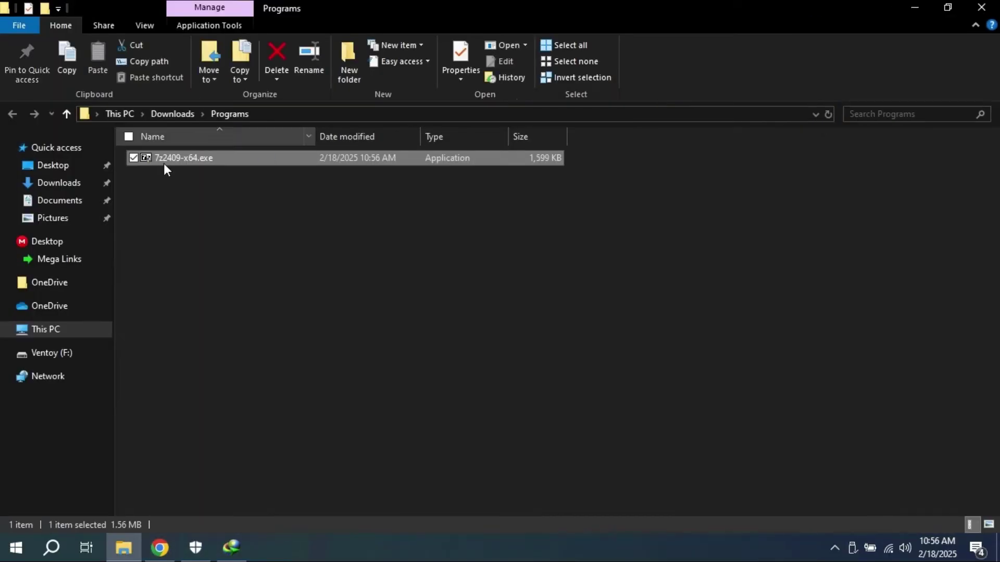
- Install 7-Zip 24.09 (x64) as administrator into C:\Program Files\7-Zip
{"action": "right_click", "coordinate": [173, 164]}
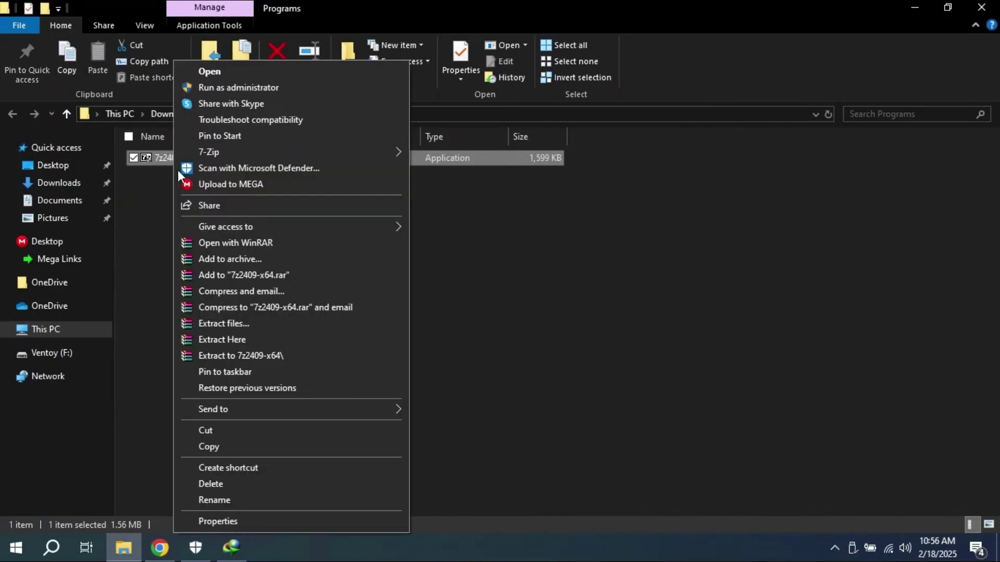
{"action": "left_click", "coordinate": [224, 92]}
{"action": "left_click", "coordinate": [448, 370]}
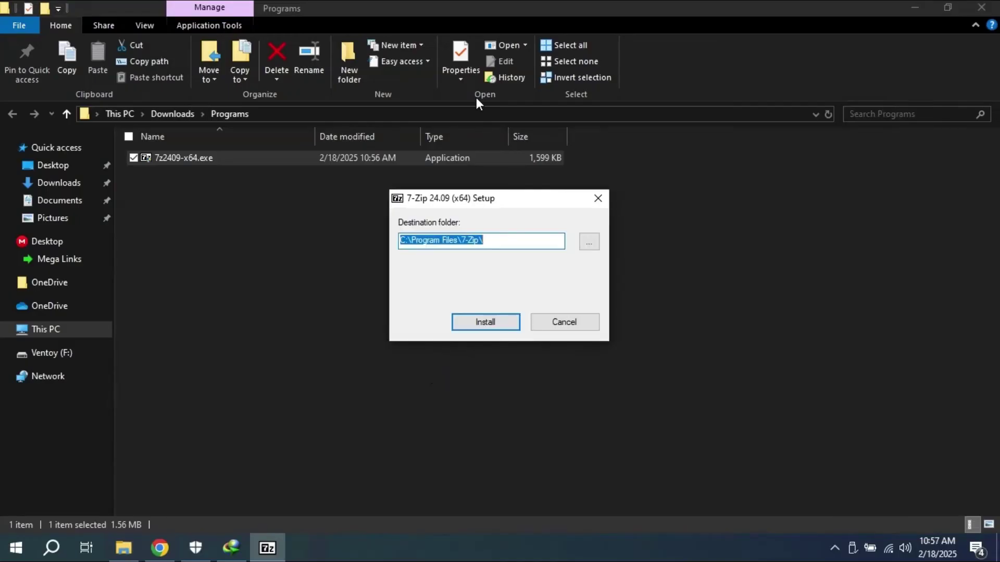
{"action": "left_click", "coordinate": [487, 322]}
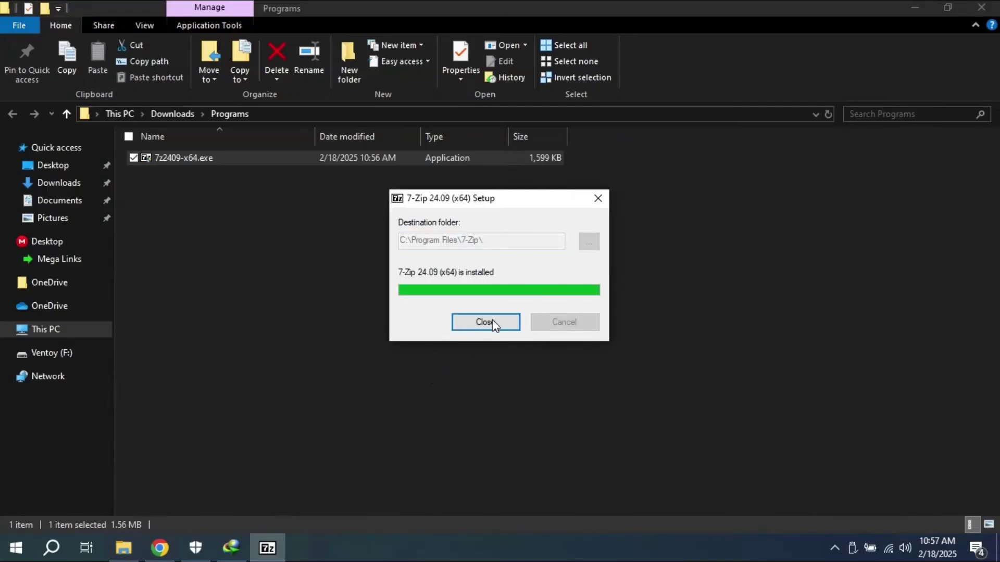
{"action": "left_click", "coordinate": [485, 322]}
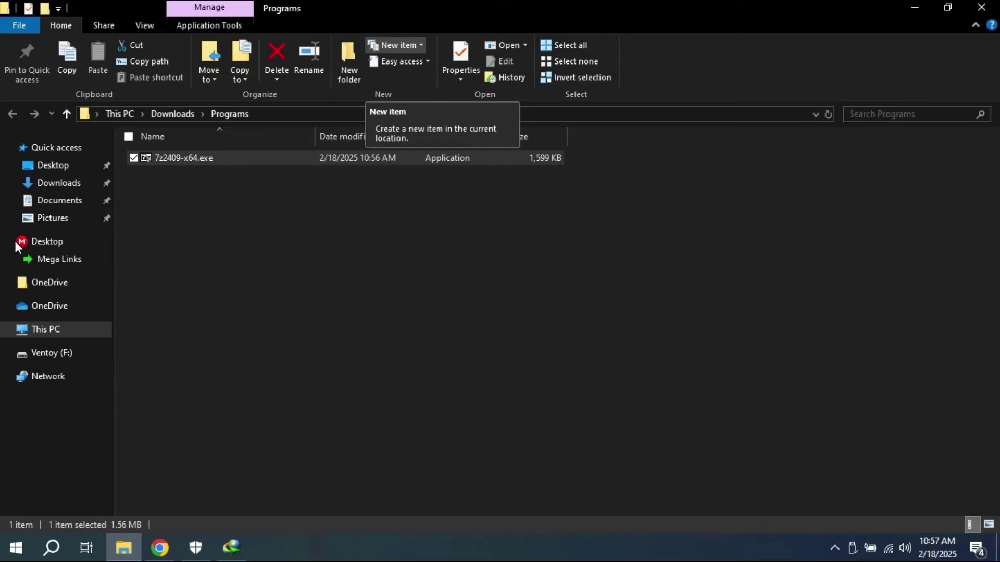
- Open Downloads\Compressed and select the 21.4 GB MediCat USB archive
{"action": "left_click", "coordinate": [46, 184]}
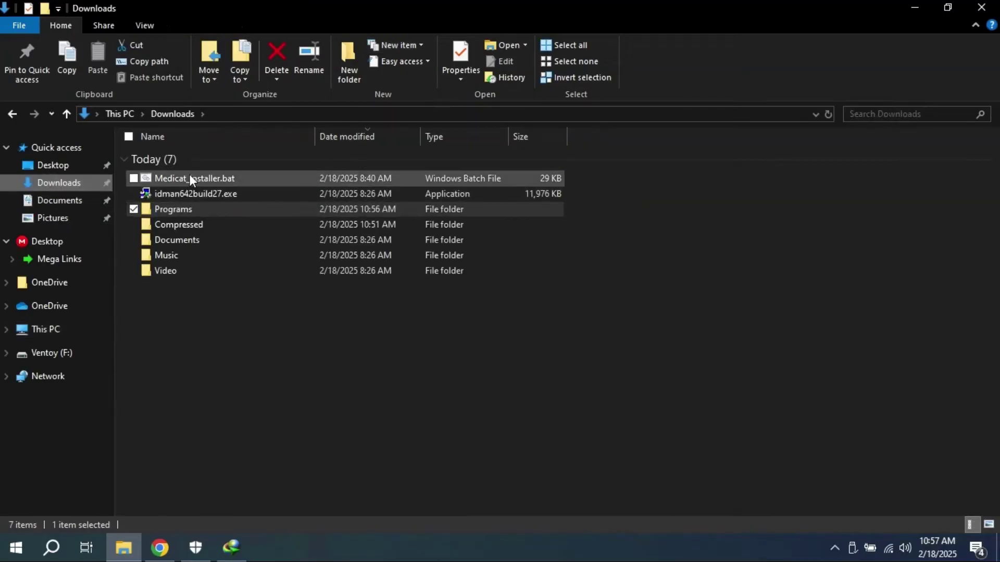
{"action": "left_click", "coordinate": [188, 223]}
{"action": "double_click", "coordinate": [189, 223]}
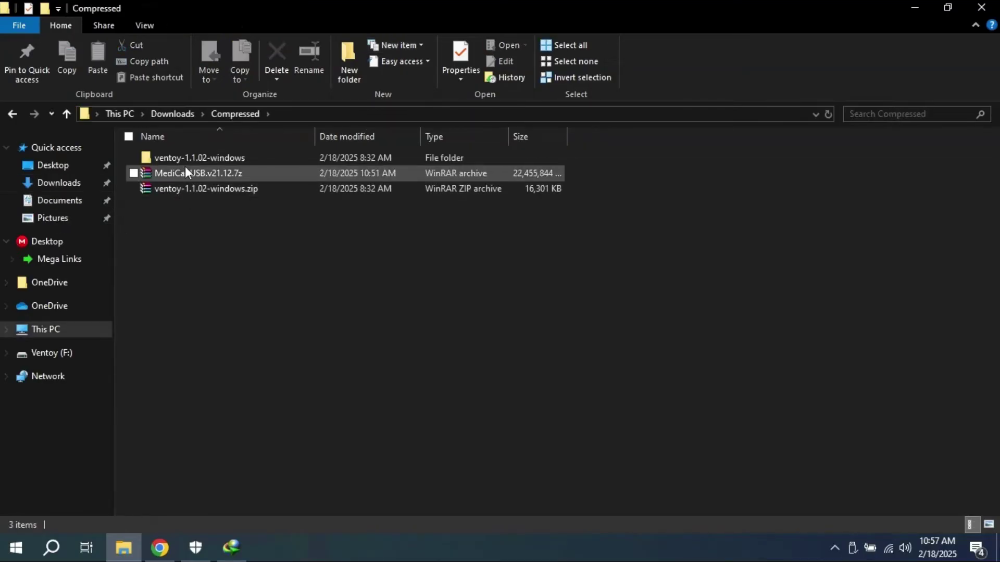
{"action": "left_click", "coordinate": [187, 175]}
- Extract the MediCat .7z archive with 7-Zip straight onto the root of Ventoy drive F:\
{"action": "right_click", "coordinate": [186, 173]}
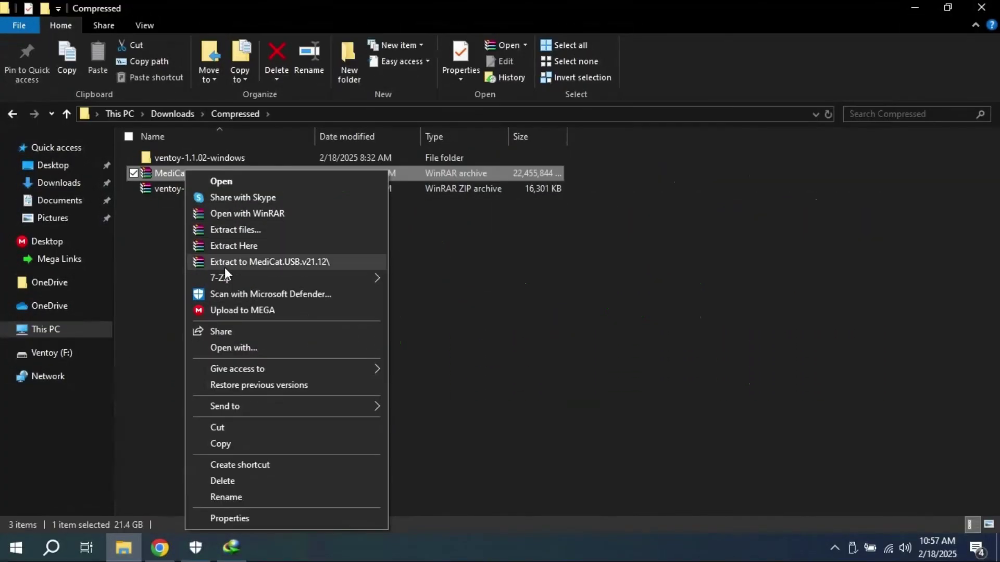
{"action": "mouse_move", "coordinate": [228, 280]}
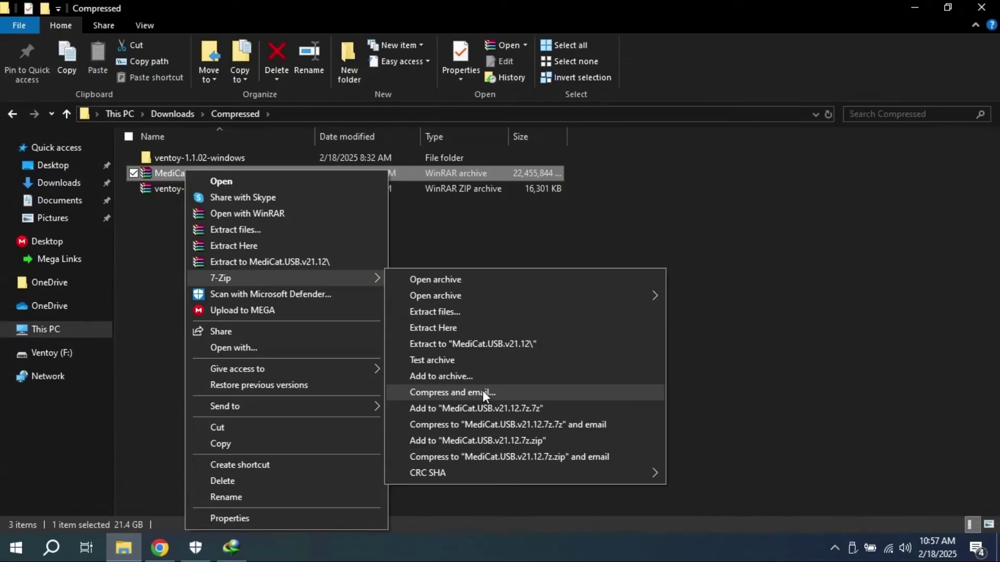
{"action": "left_click", "coordinate": [479, 311]}
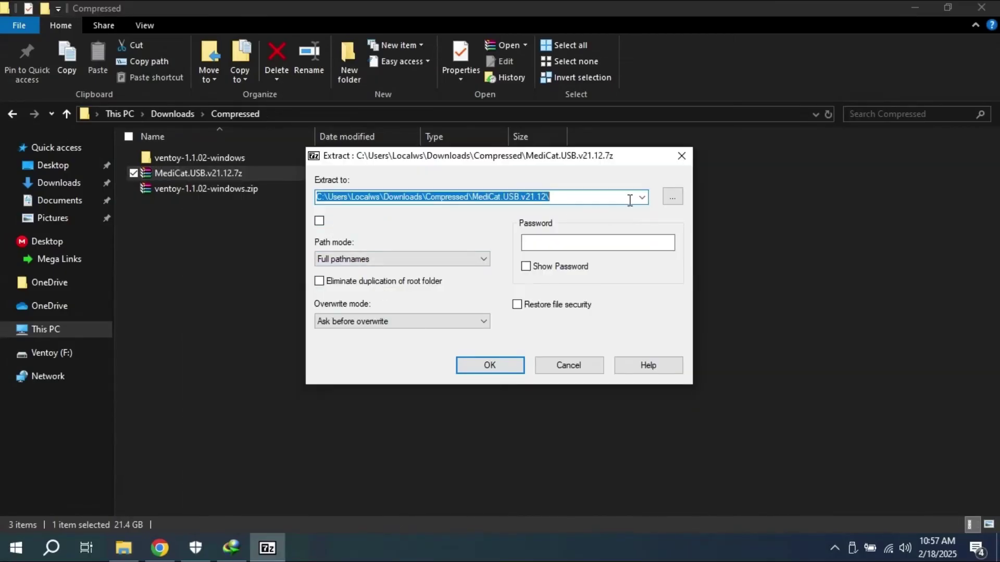
{"action": "left_click", "coordinate": [671, 199]}
{"action": "left_click", "coordinate": [458, 277]}
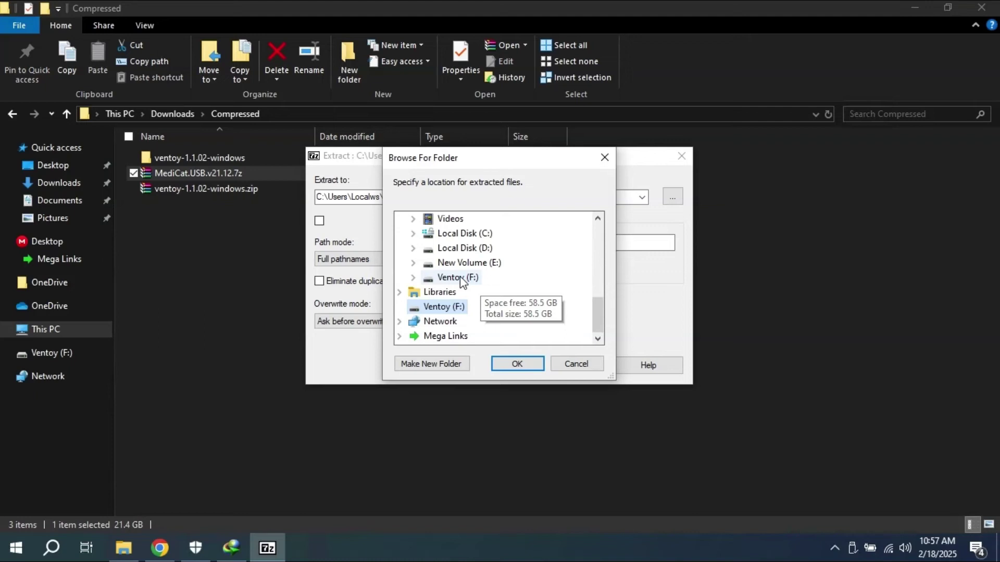
{"action": "left_click", "coordinate": [516, 367]}
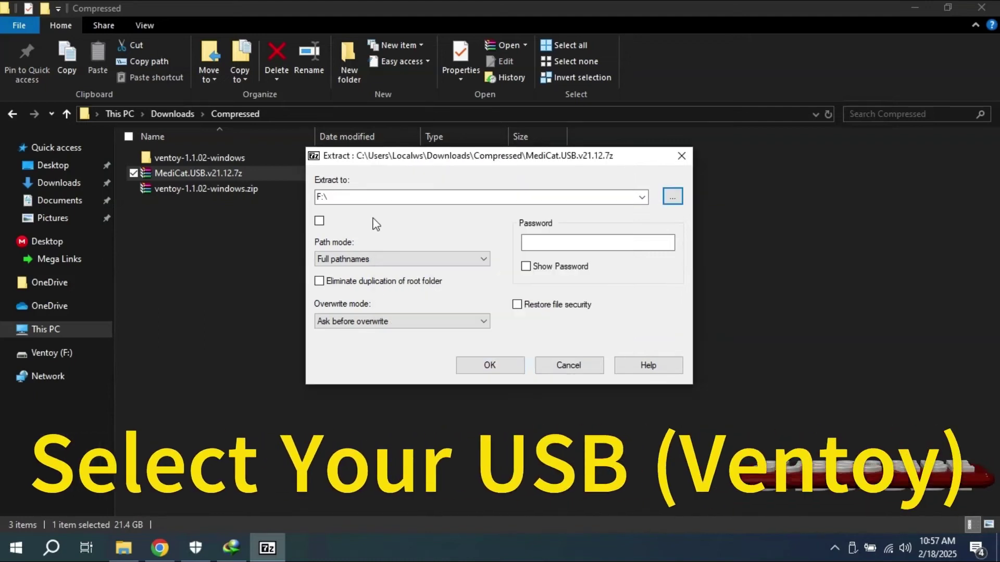
{"action": "left_click", "coordinate": [501, 372]}
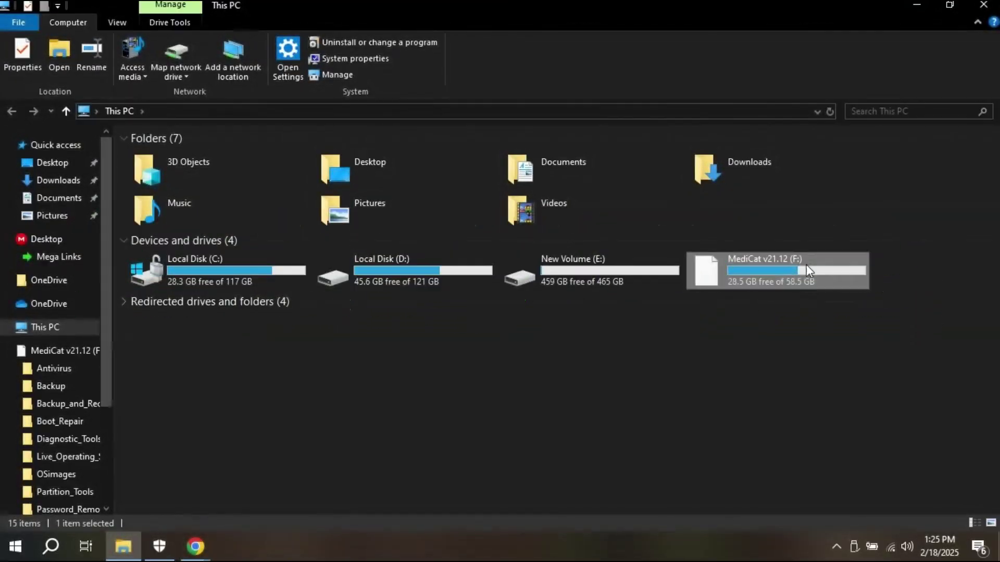
- Open the MediCat v21.12 (F:) drive, launch Start, and scroll through the MediCat Menu
{"action": "double_click", "coordinate": [730, 284]}
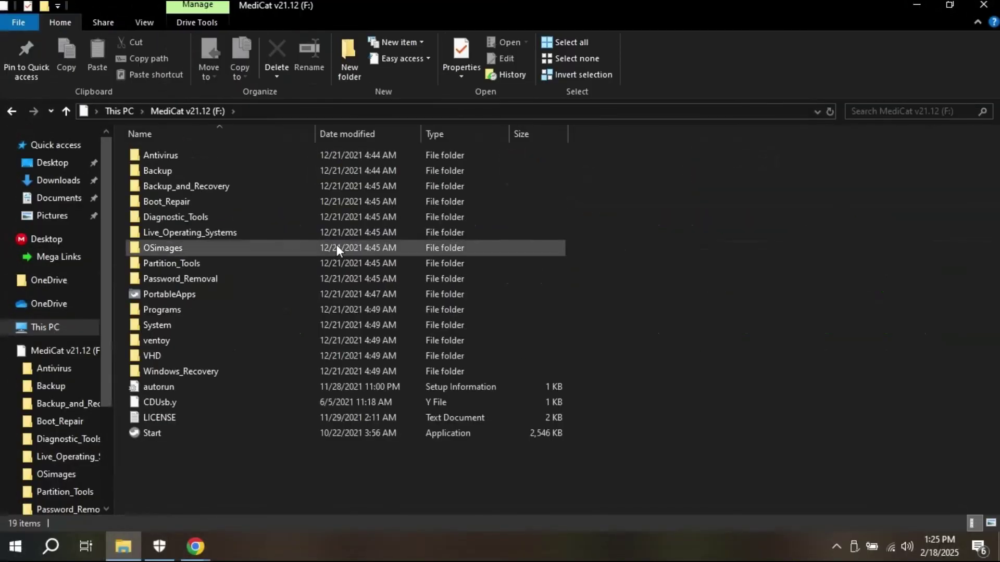
{"action": "left_click", "coordinate": [165, 431]}
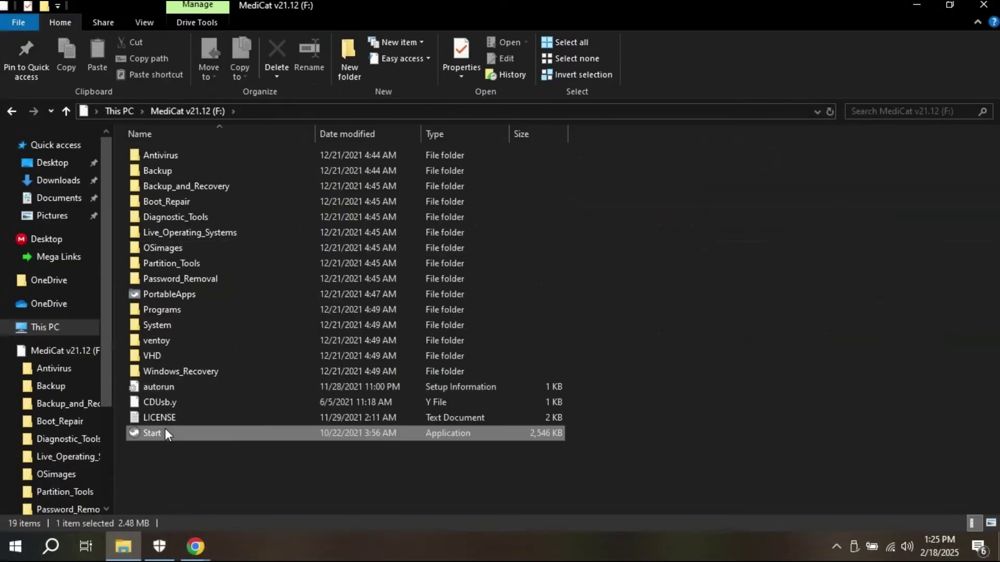
{"action": "double_click", "coordinate": [166, 432]}
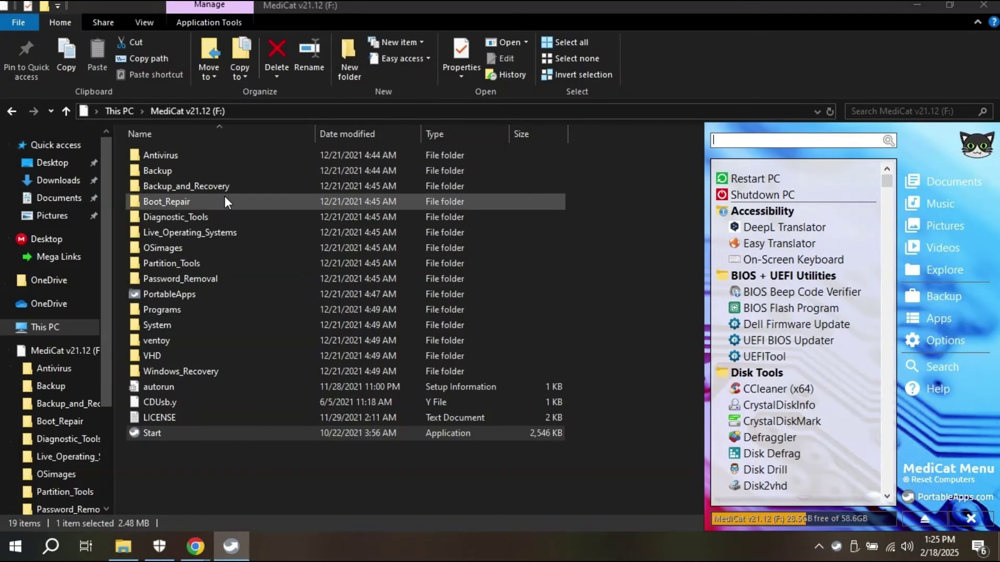
{"action": "scroll", "coordinate": [740, 320], "scroll_direction": "down", "scroll_amount": 7}
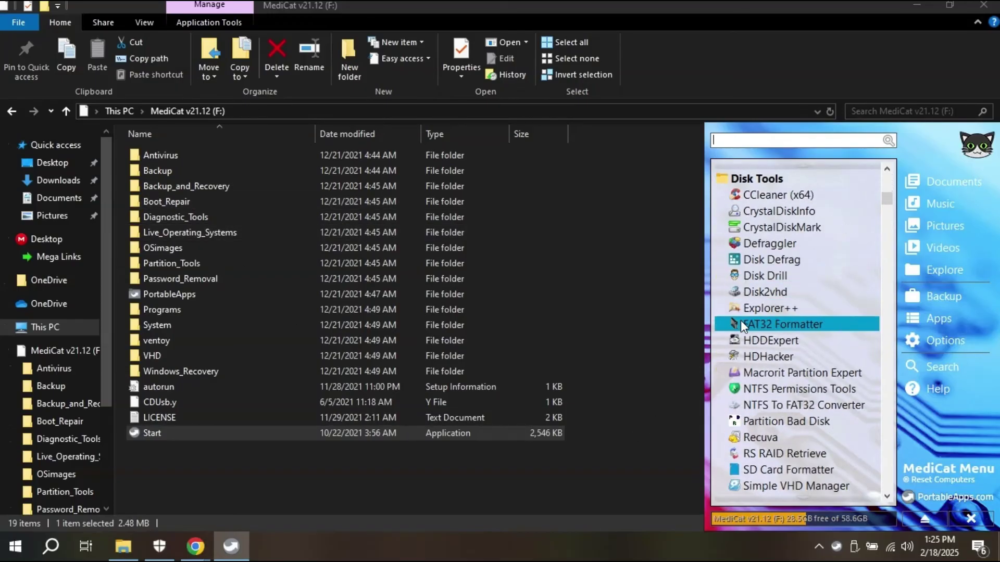
{"action": "scroll", "coordinate": [741, 325], "scroll_direction": "down", "scroll_amount": 12}
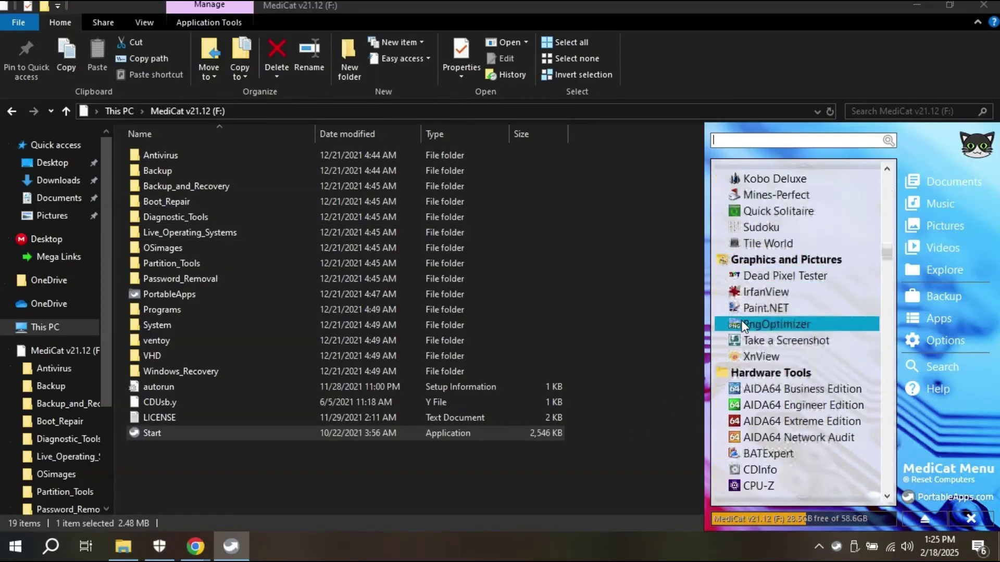
{"action": "scroll", "coordinate": [742, 322], "scroll_direction": "down", "scroll_amount": 7}
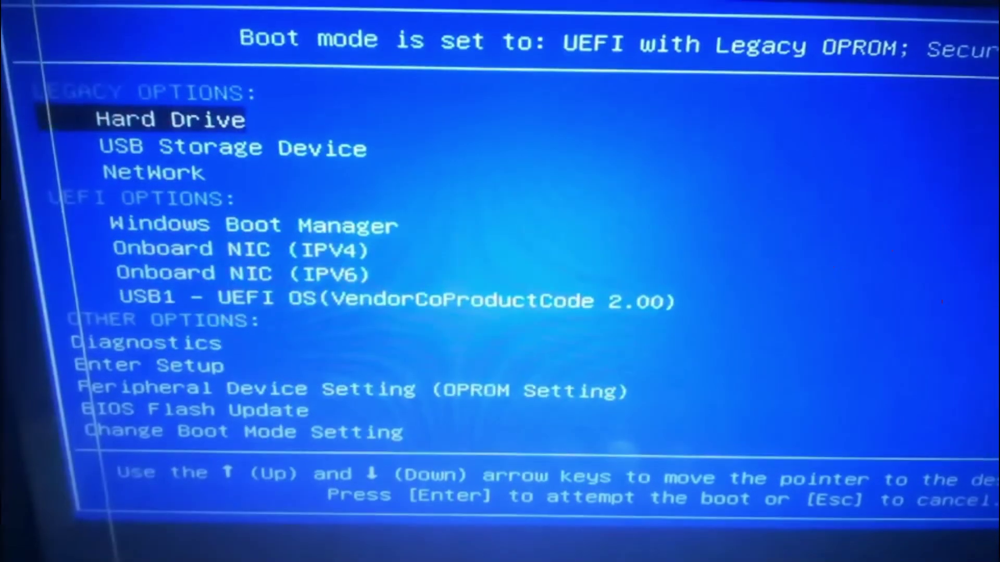
- Boot from the USB1 - UEFI OS entry in the one-time boot menu to reach MediCat USB v21.12
{"action": "key", "text": "Down"}
{"action": "key", "text": "Down"}
{"action": "key", "text": "Down"}
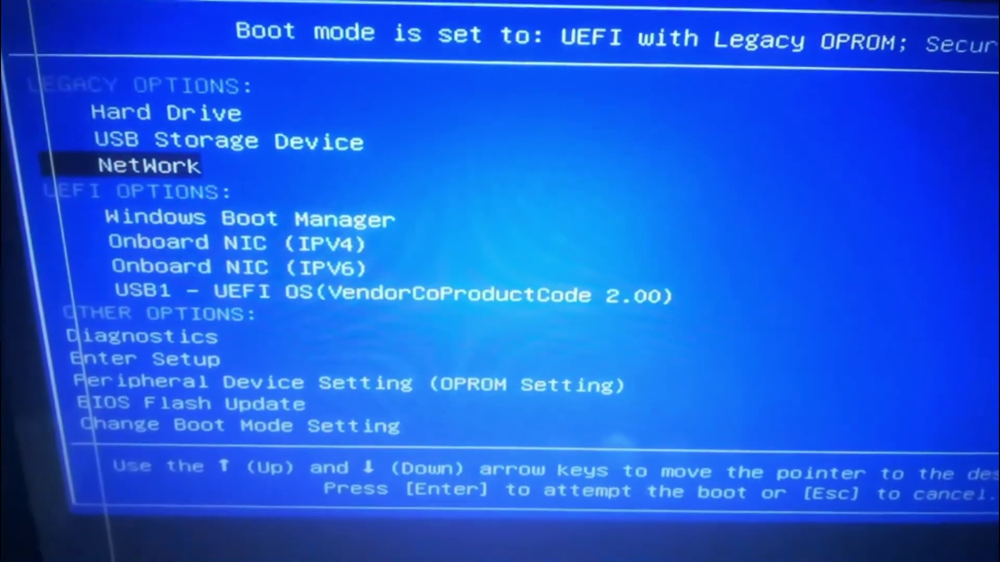
{"action": "key", "text": "Down"}
{"action": "key", "text": "Down"}
{"action": "key", "text": "Down"}
{"action": "key", "text": "Return"}
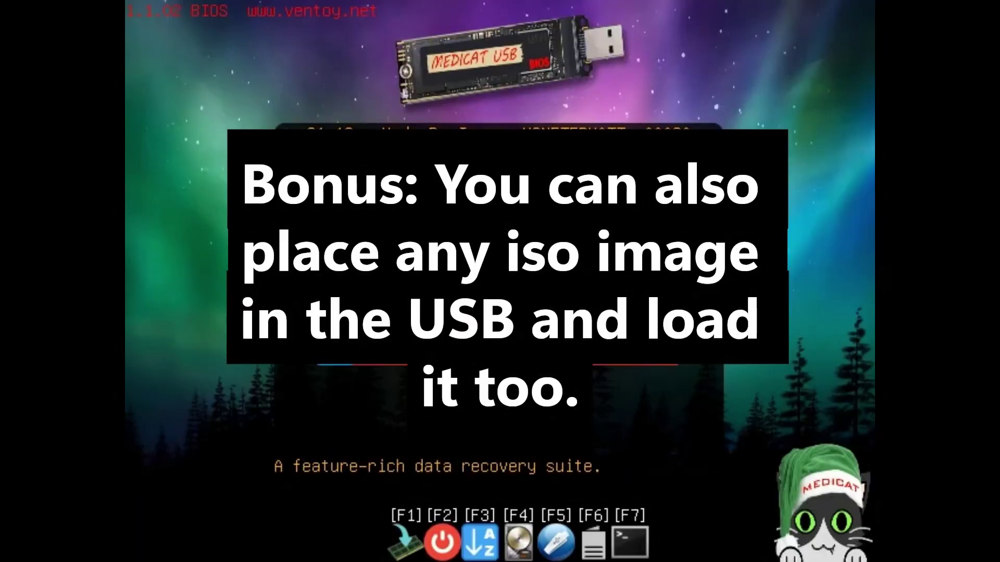
{"action": "key", "text": "Down"}
{"action": "key", "text": "Down"}
{"action": "key", "text": "Down"}
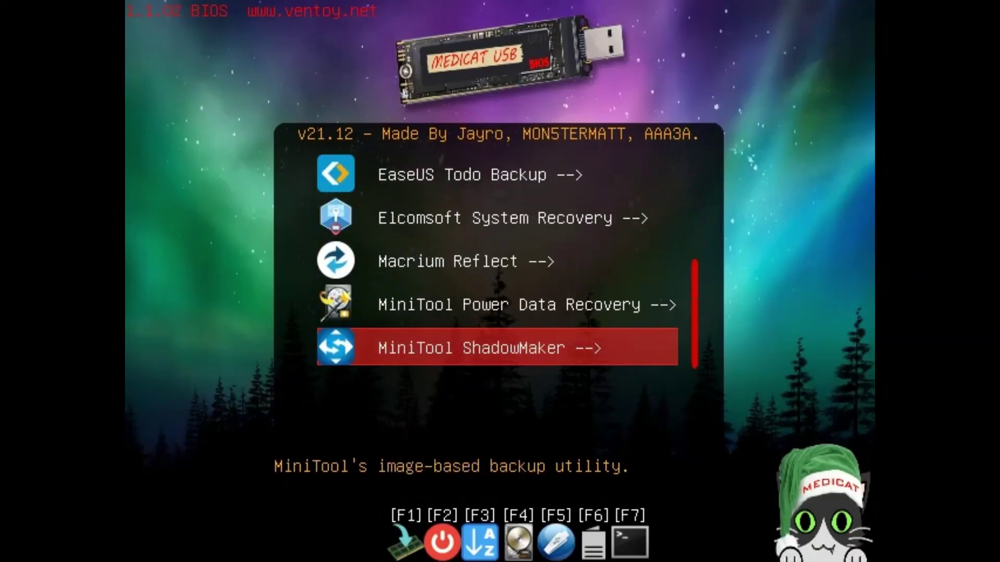